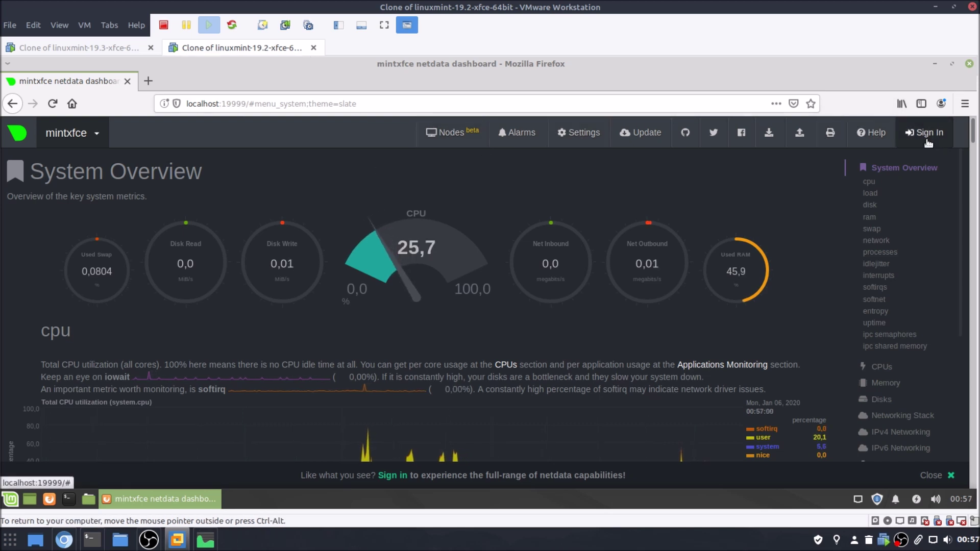
Request an emailed Netdata Cloud magic sign-in link for the mintxfce agent, then open a blank tab.
left_click(925, 132)
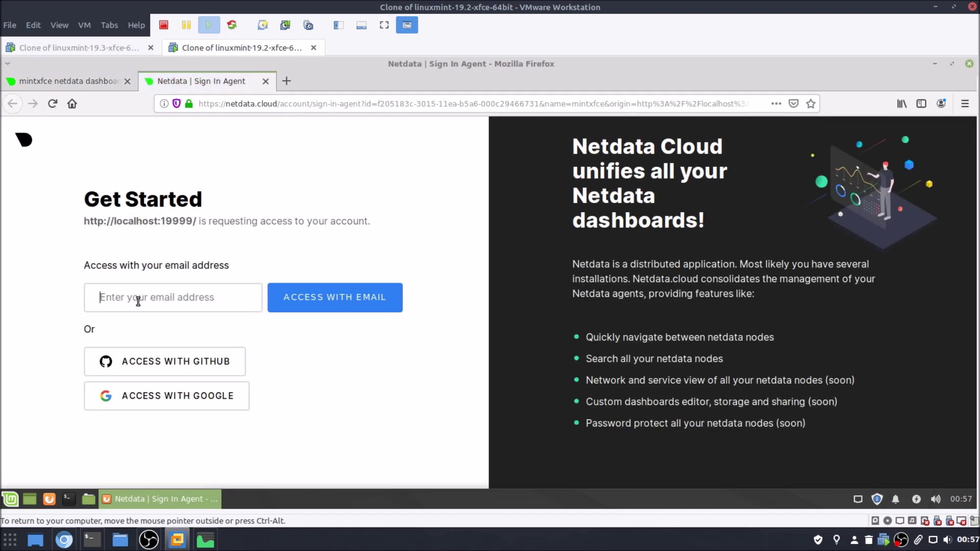
left_click(138, 301)
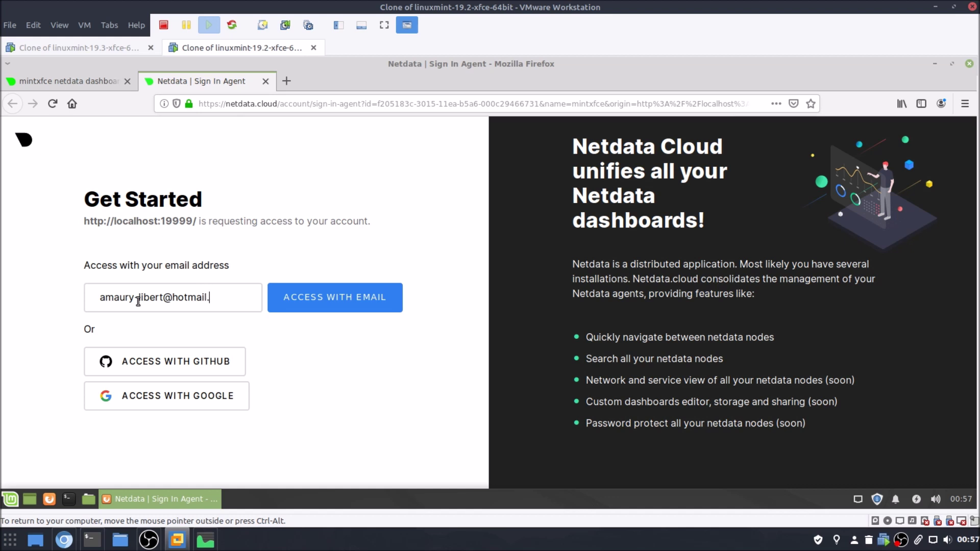
left_click(310, 295)
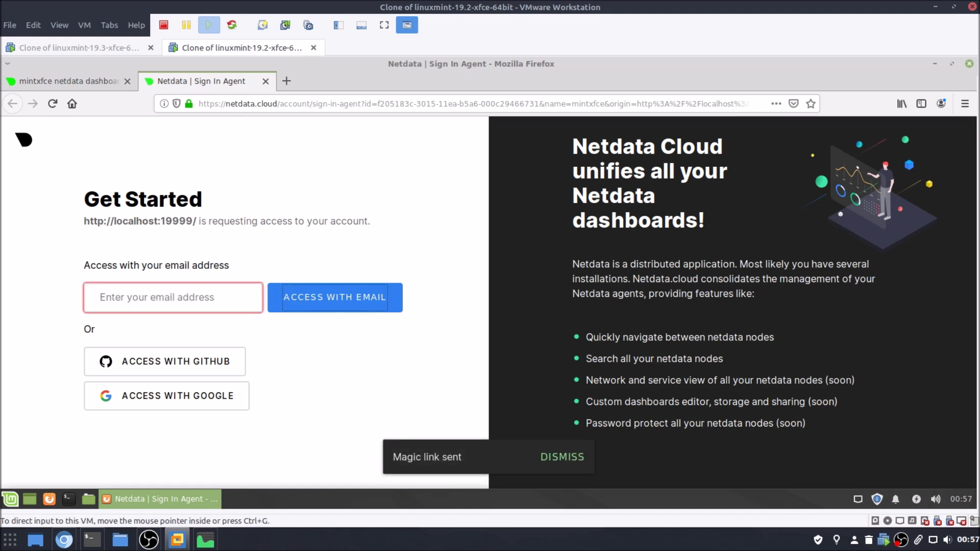
left_click(64, 540)
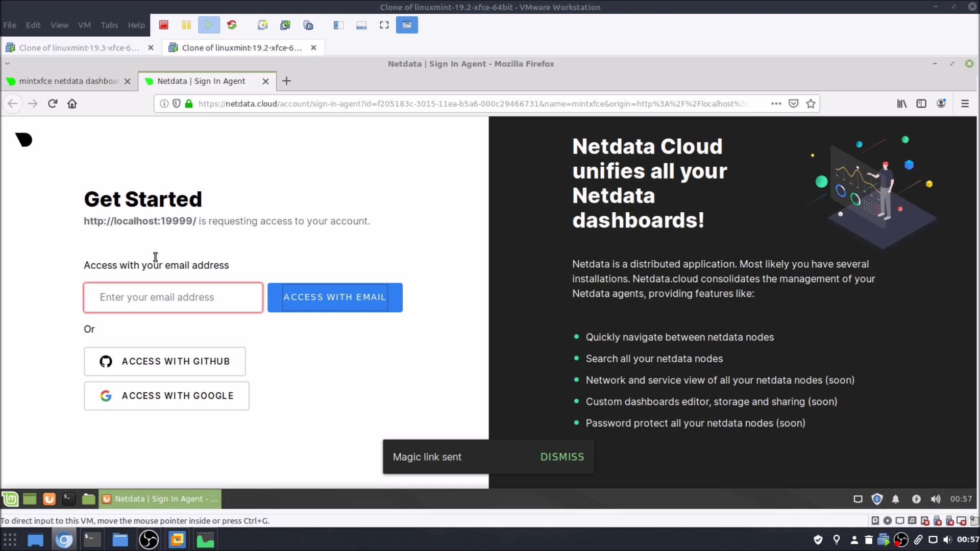
left_click(287, 81)
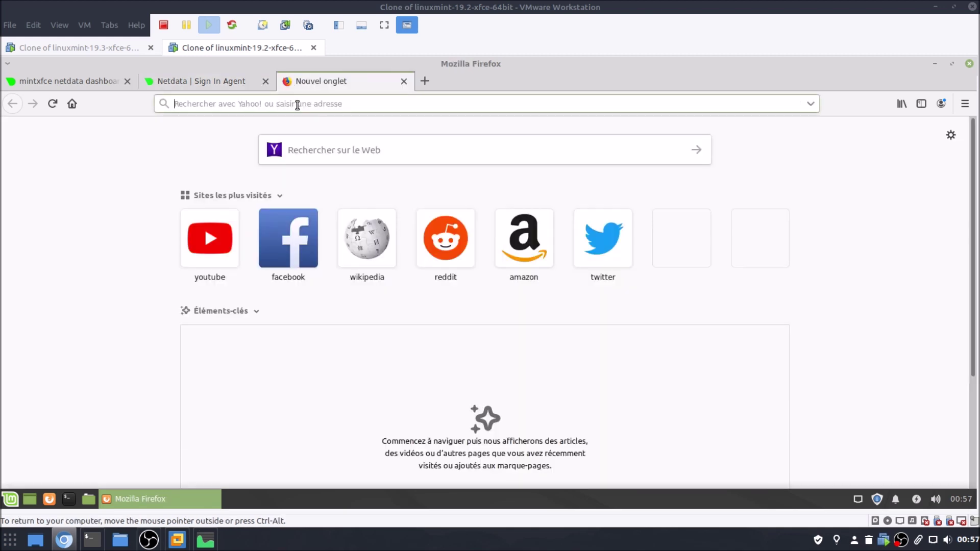
Paste and open the magic sign-in link, retrying it in a fresh tab after closing the duplicate.
right_click(297, 105)
left_click(328, 173)
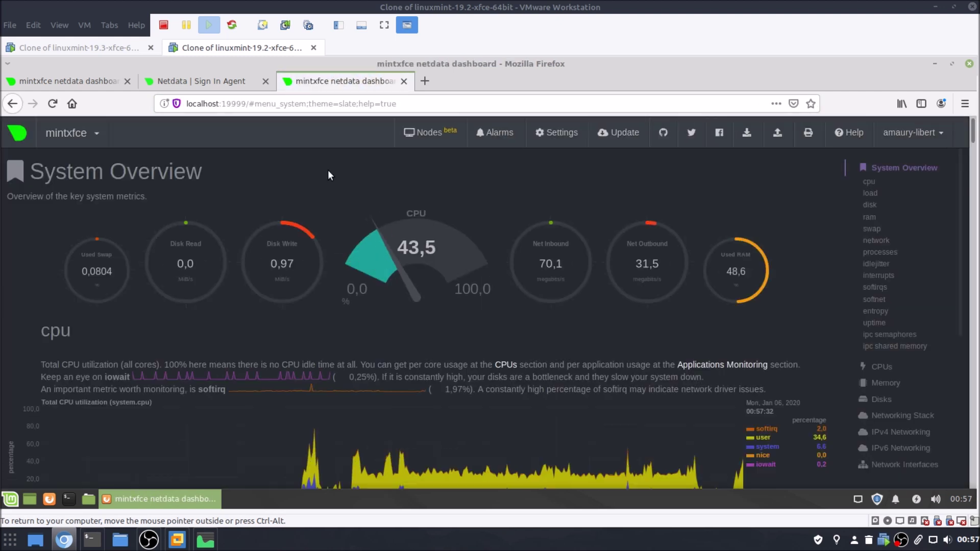
left_click(403, 82)
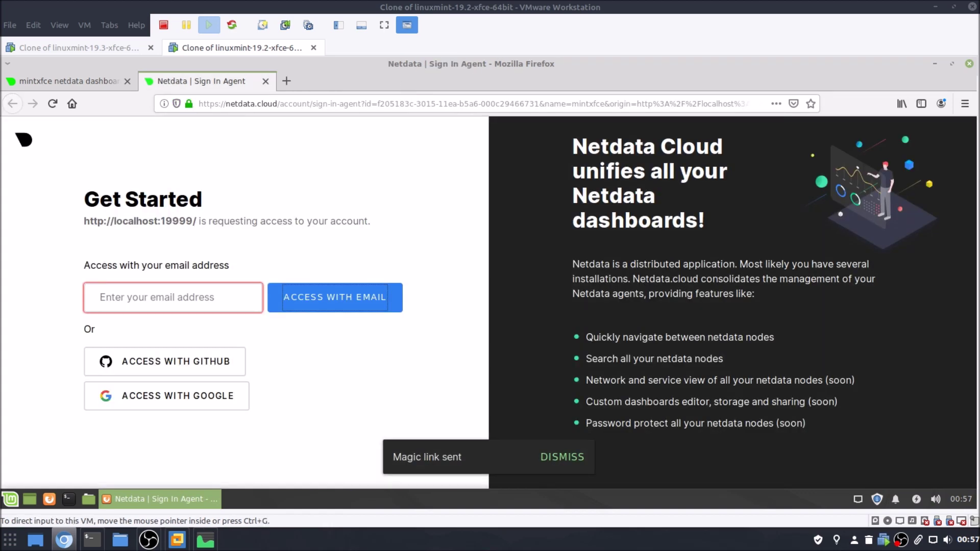
left_click(287, 81)
right_click(323, 106)
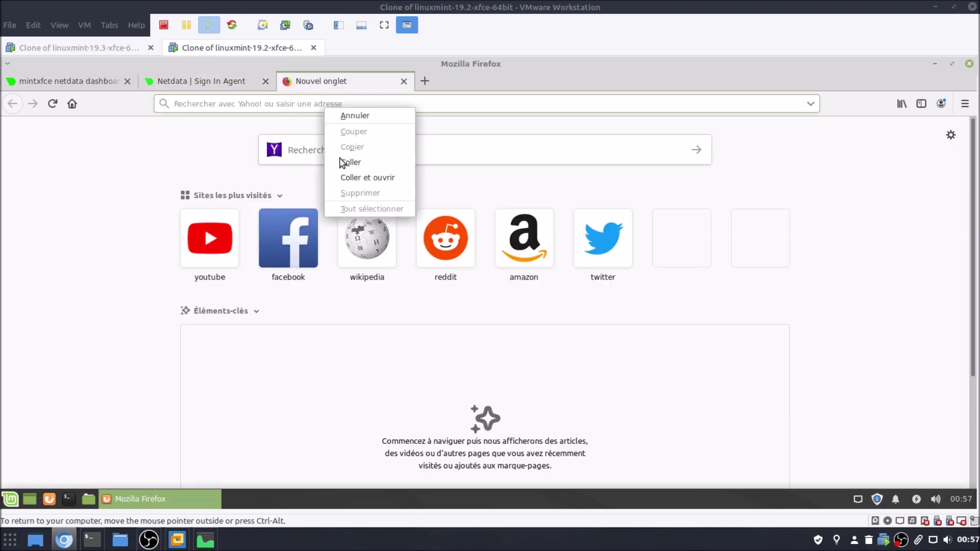
left_click(351, 178)
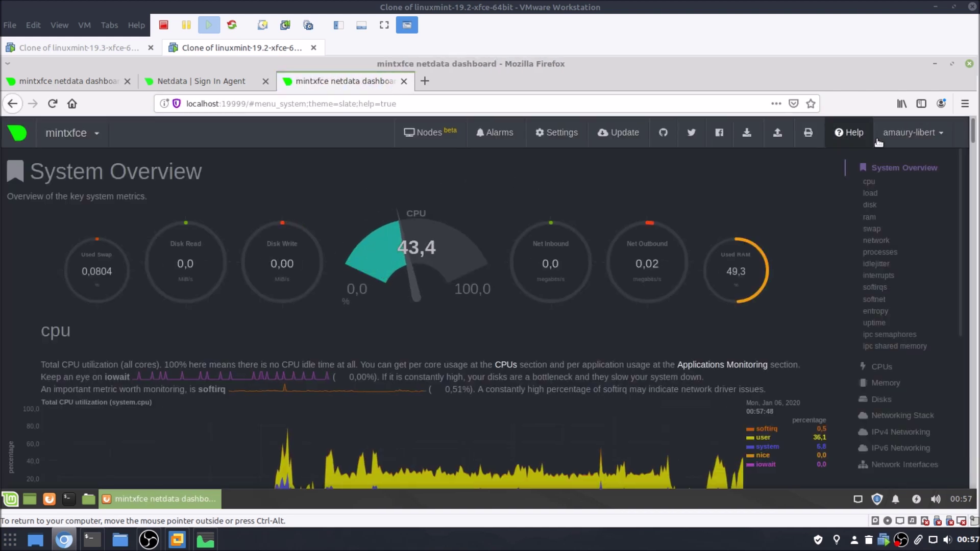
Open the Nodes console, reload it in the Mint 19.3 VM, and close extra Firefox tabs.
left_click(428, 134)
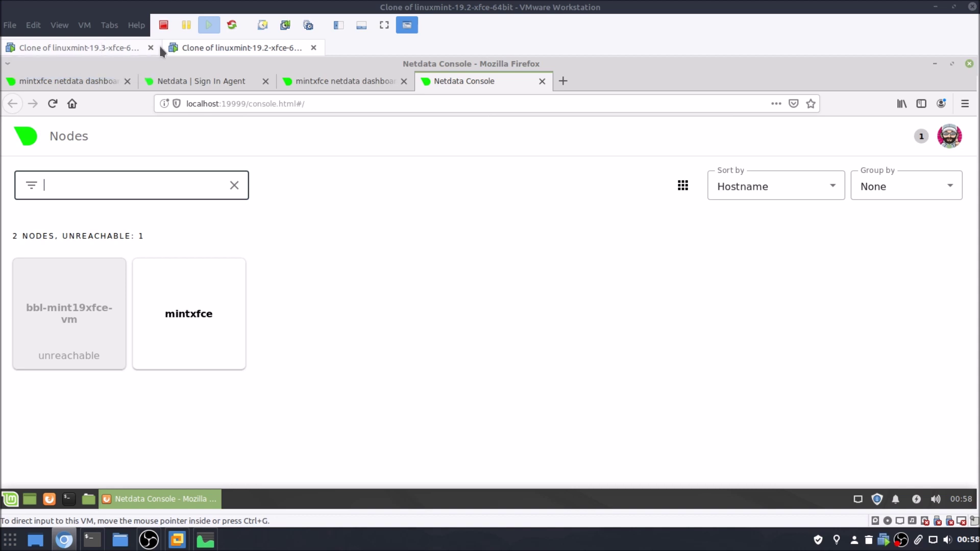
left_click(76, 47)
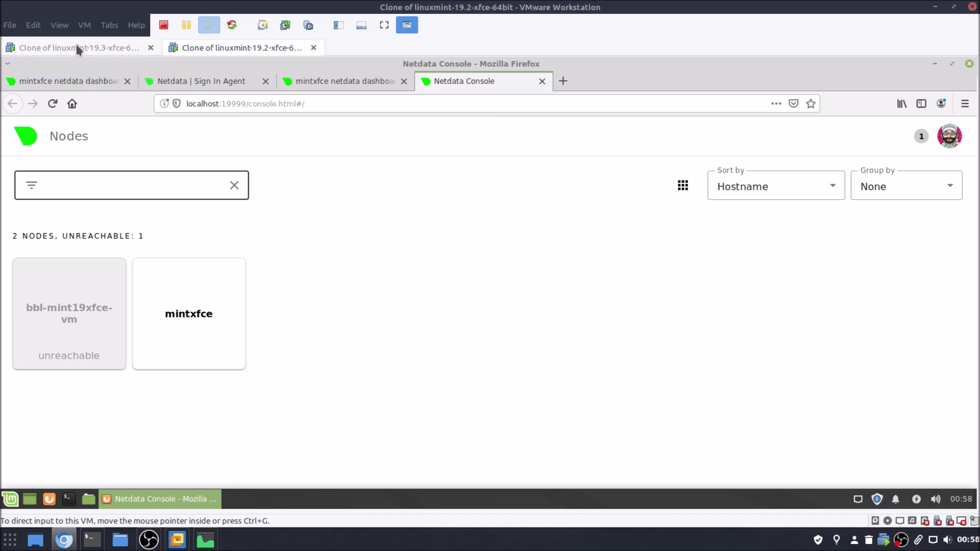
left_click(53, 104)
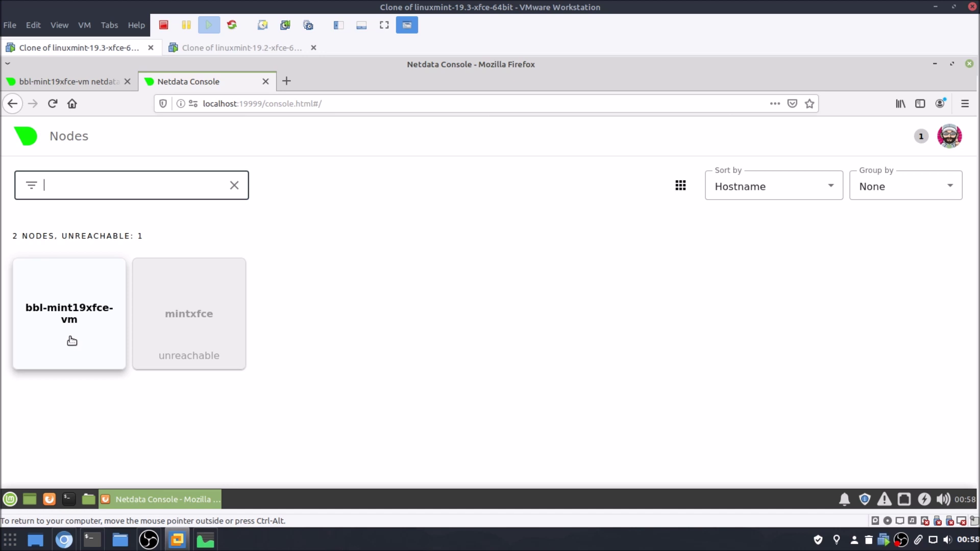
left_click(247, 47)
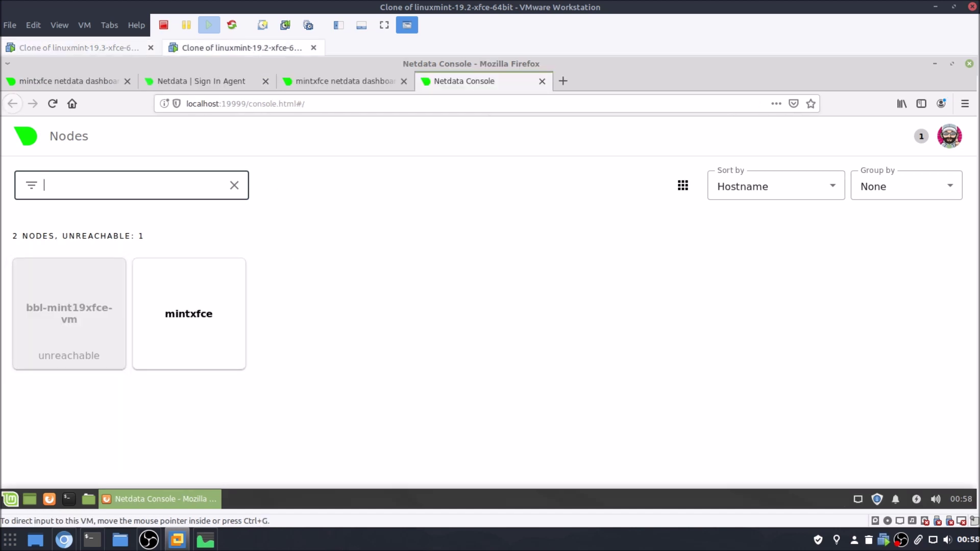
left_click(969, 65)
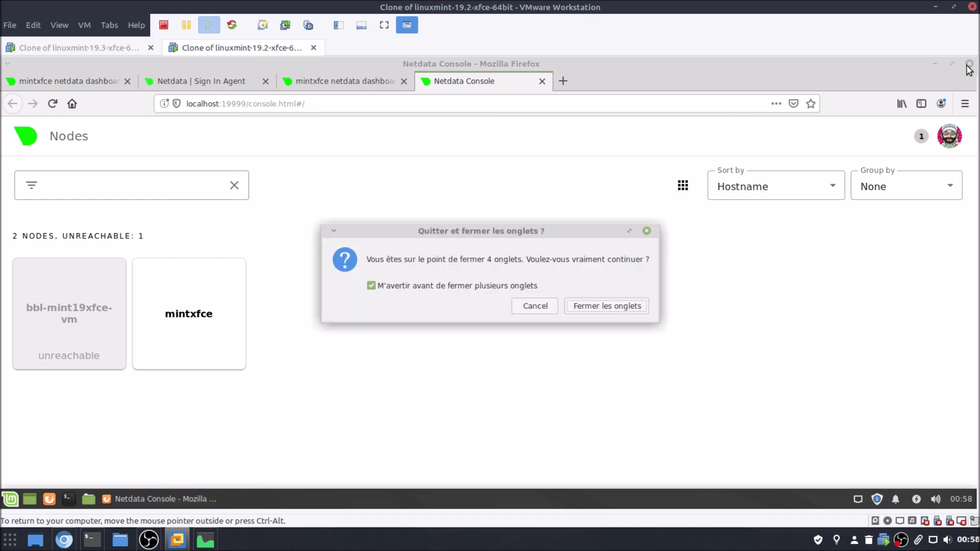
left_click(597, 311)
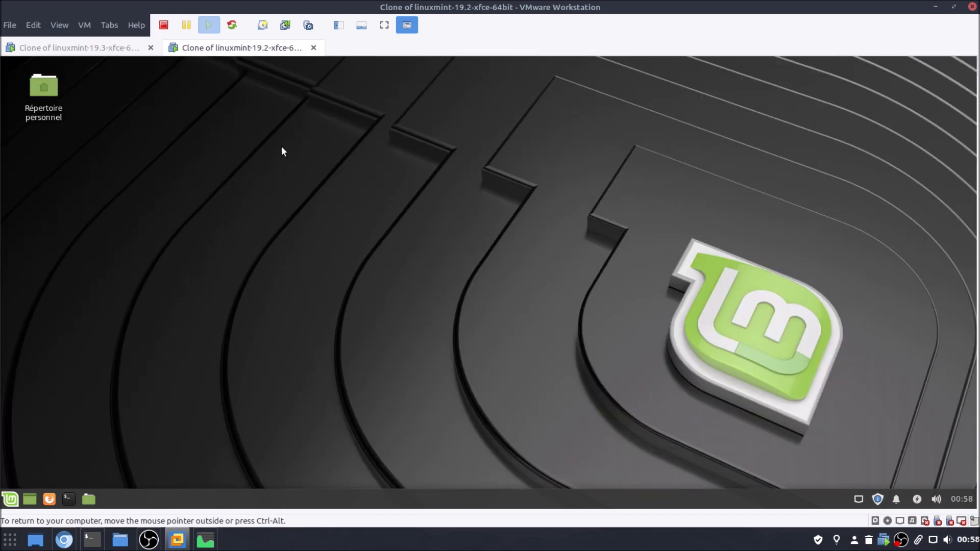
left_click(126, 50)
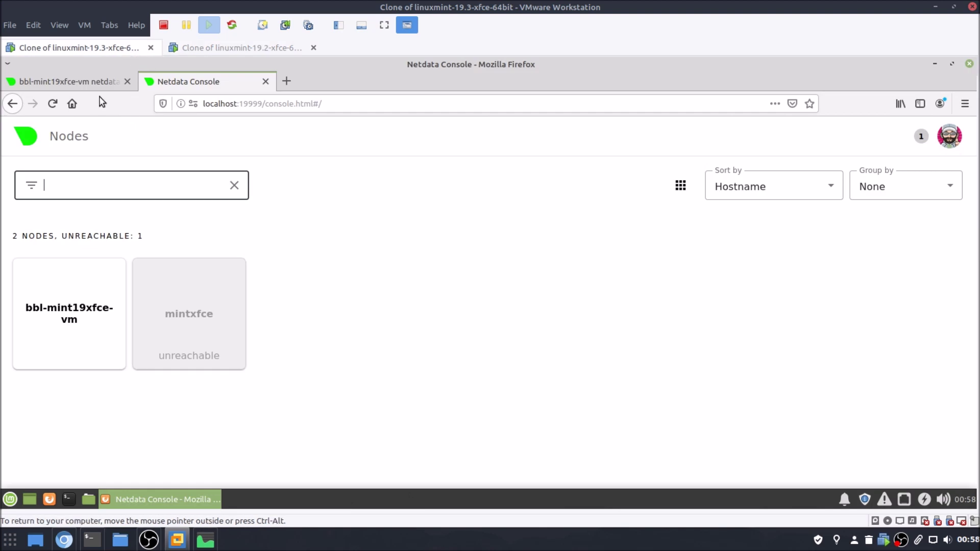
left_click(115, 84)
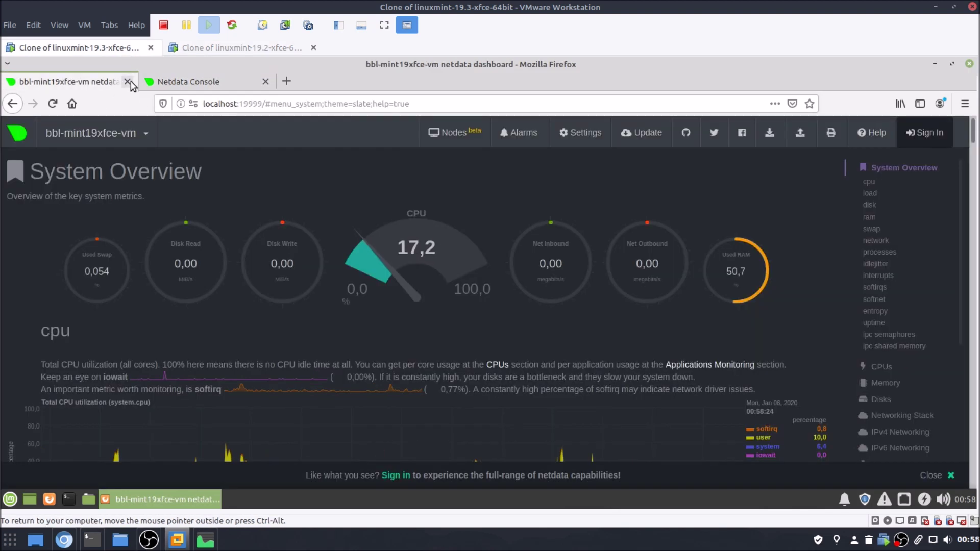
left_click(128, 82)
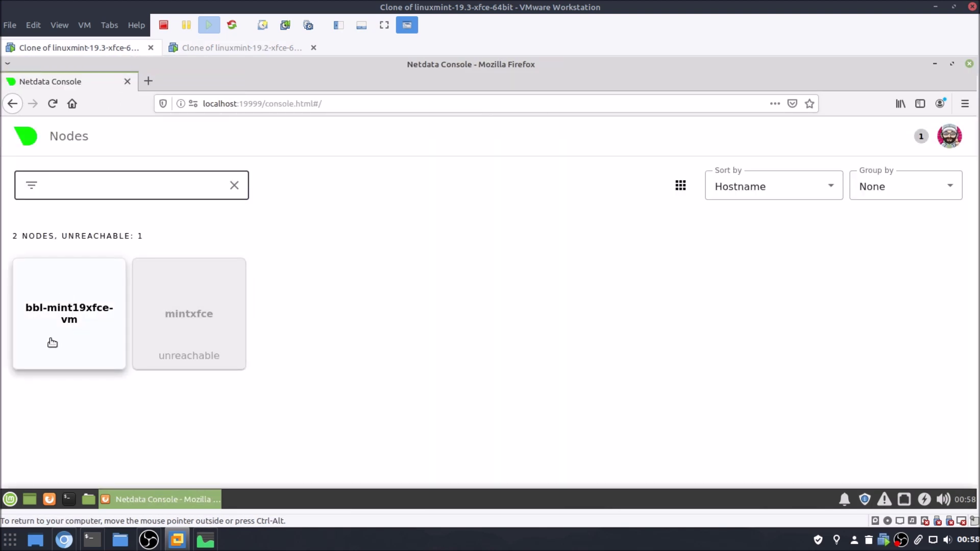
Compare both node cards and recheck unreachable mintxfce to clear its stale localhost URL.
left_click(52, 314)
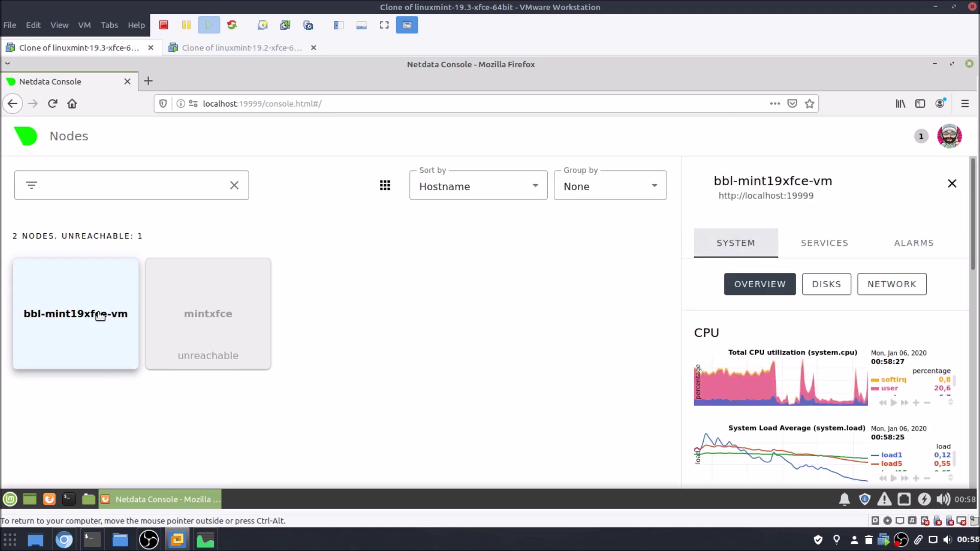
scroll(763, 306, "down", 10)
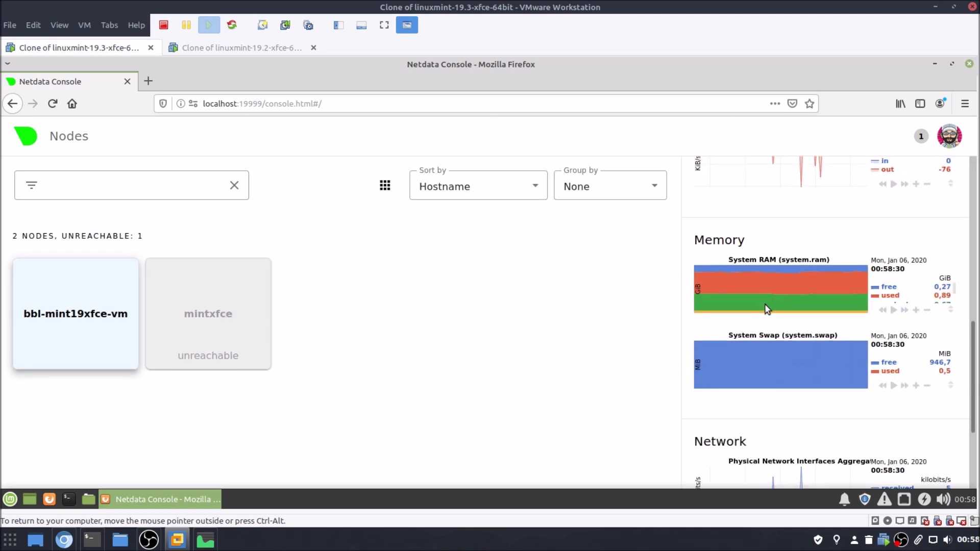
scroll(766, 312, "up", 10)
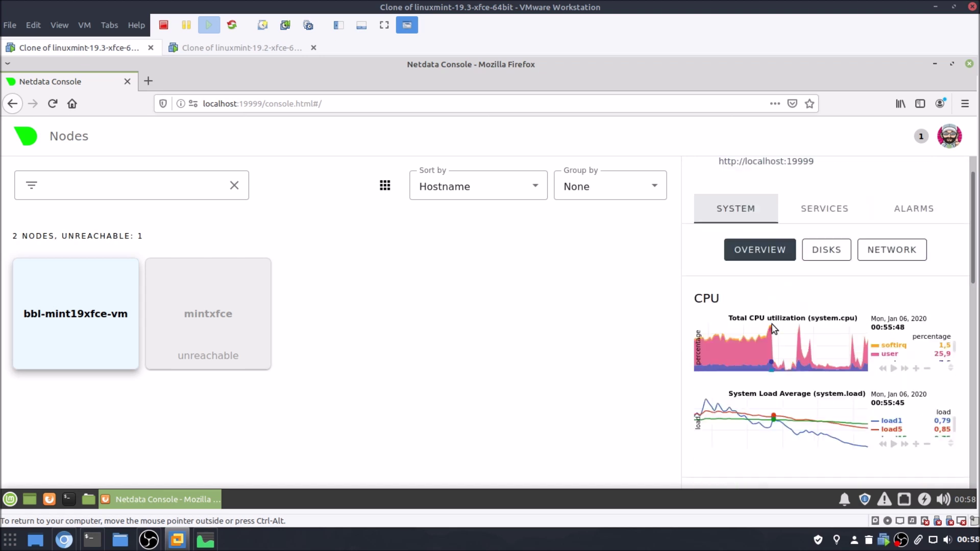
left_click(208, 340)
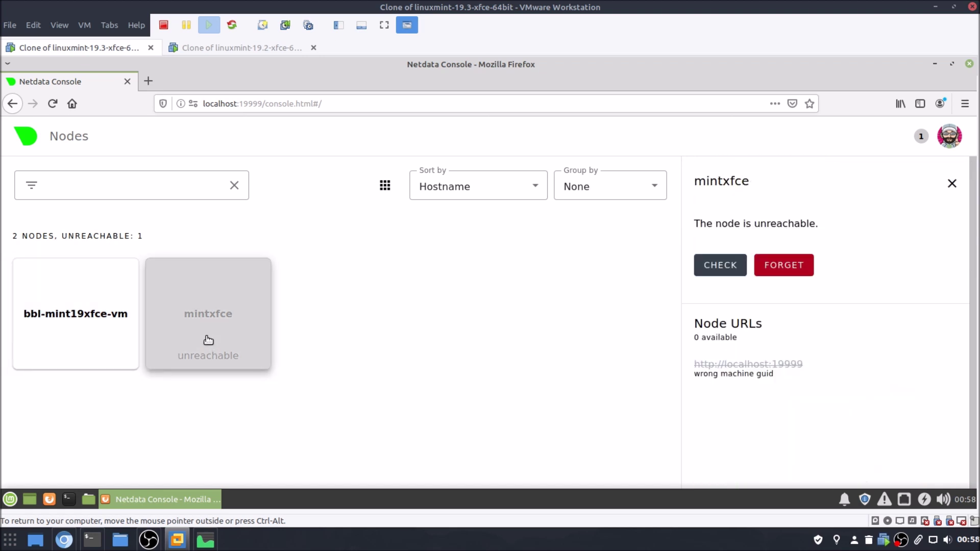
left_click(33, 357)
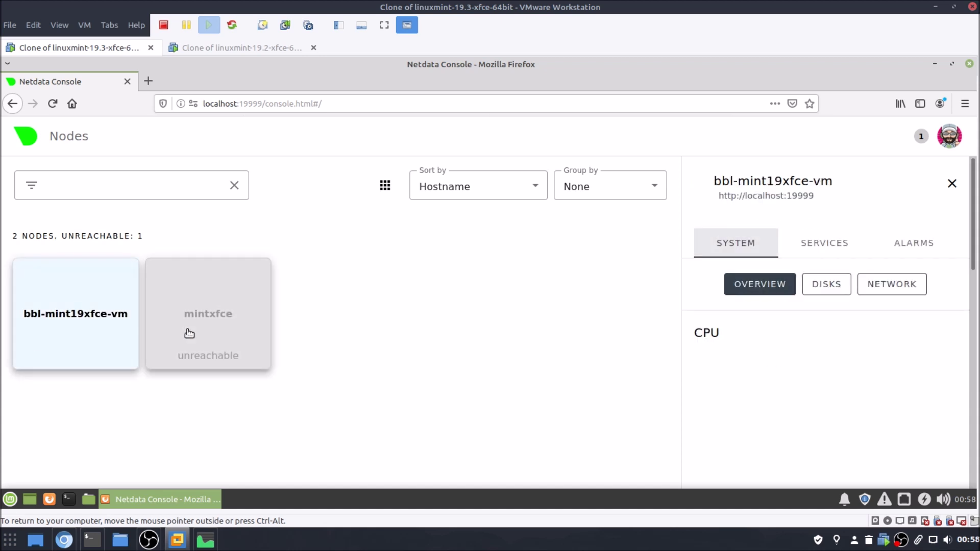
left_click(191, 333)
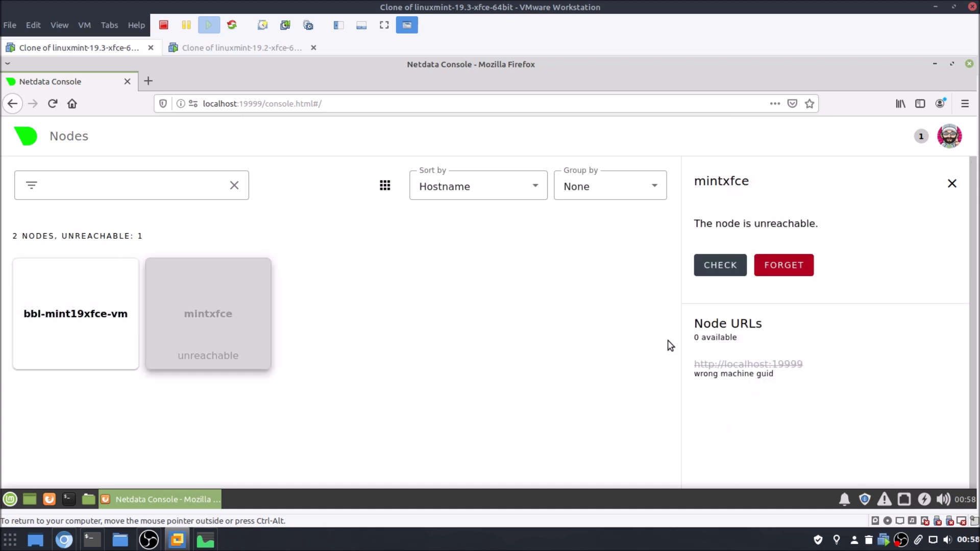
left_click(728, 266)
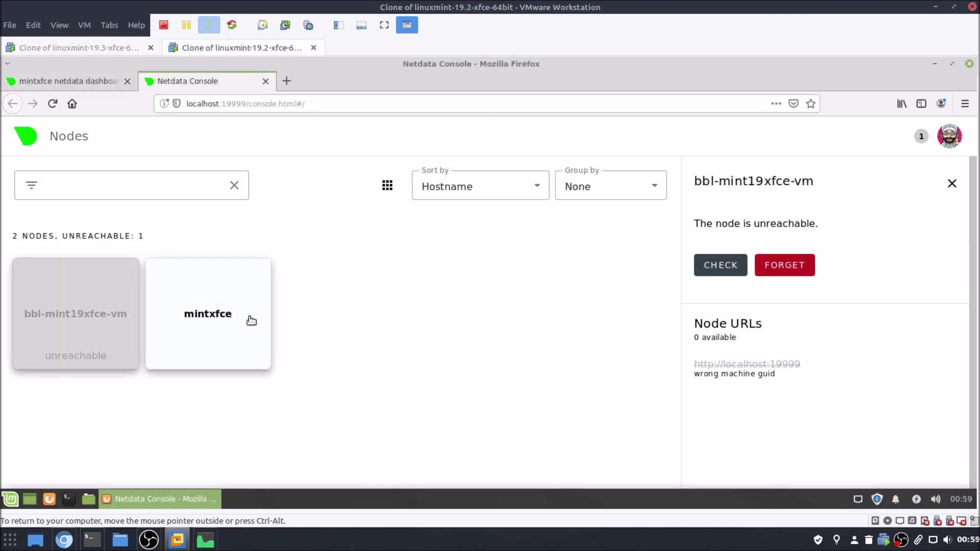
Look up the mintxfce VM's LAN IP address by running ifconfig in a terminal.
left_click(105, 77)
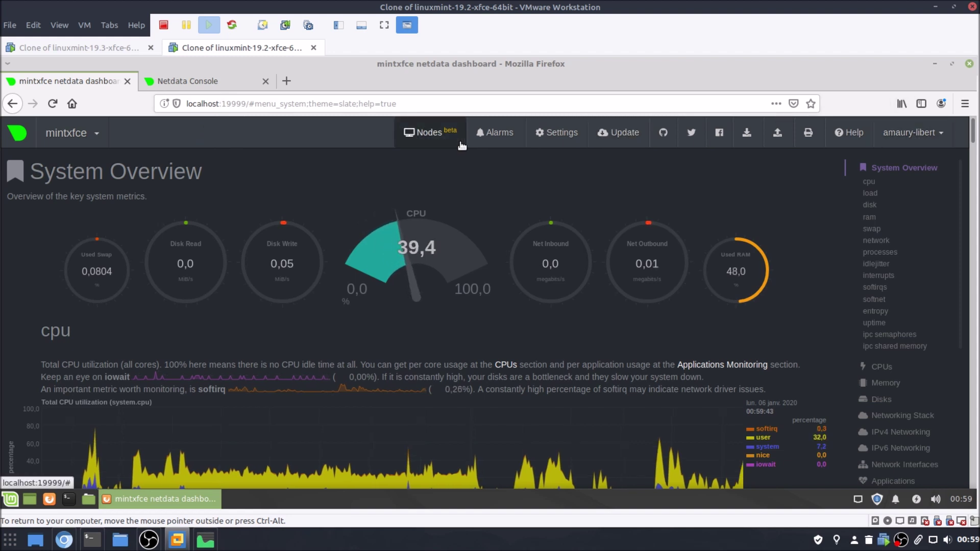
left_click(455, 107)
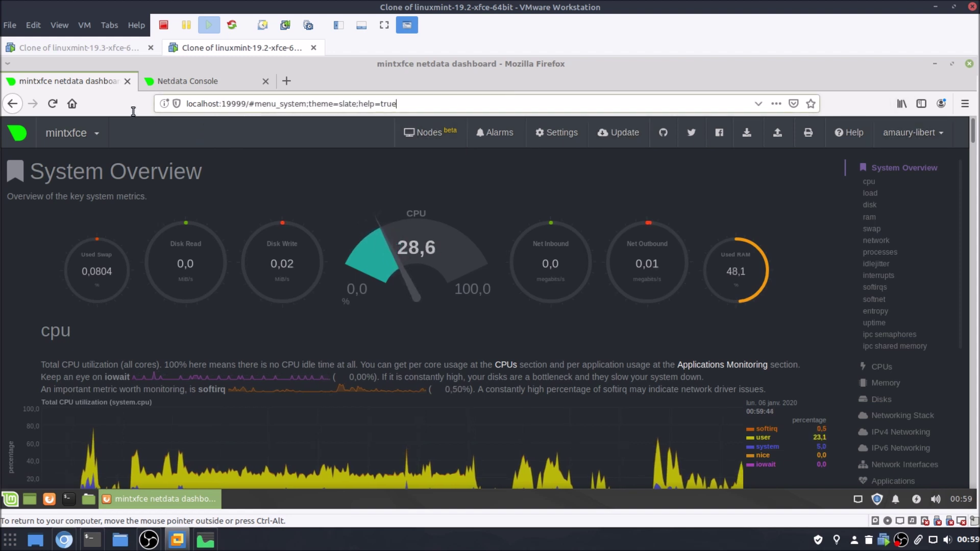
key("ctrl+a")
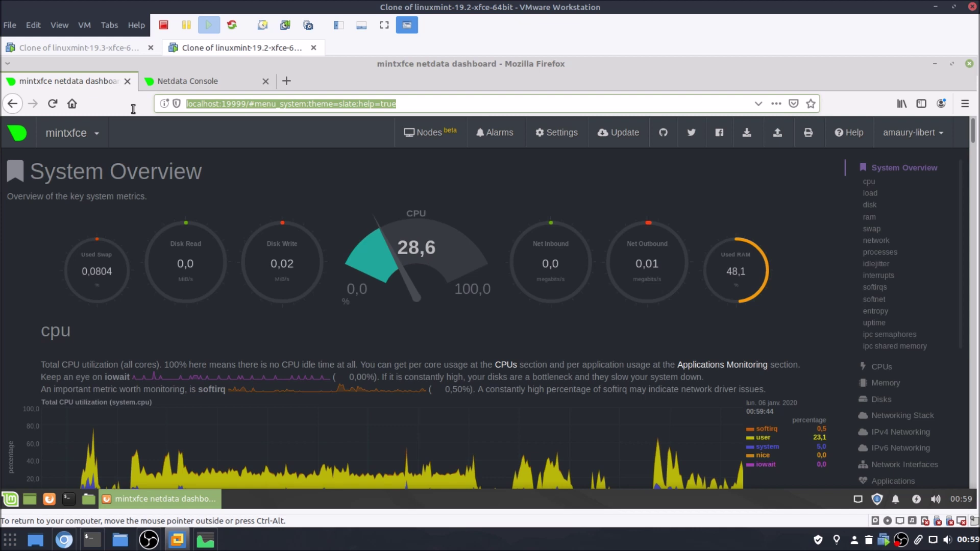
left_click(68, 499)
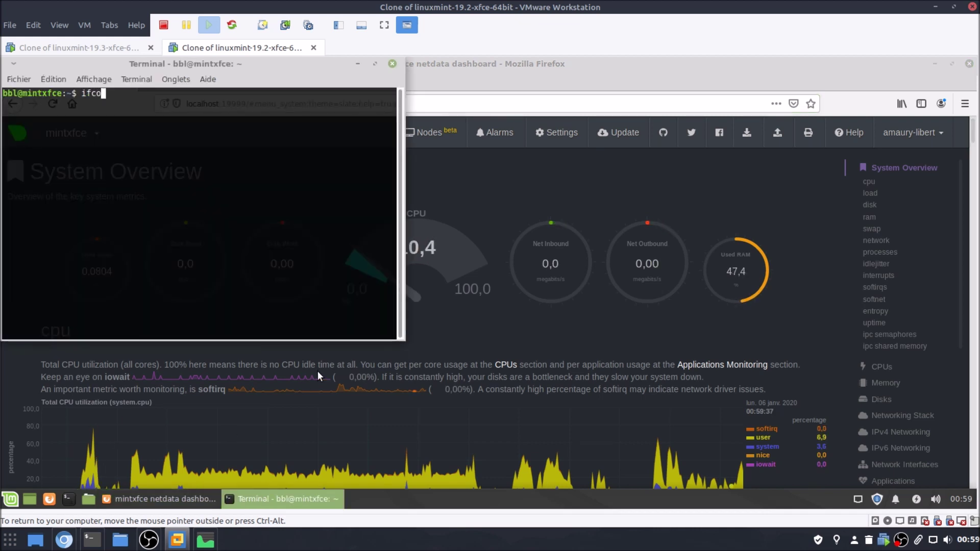
type("ifconfig")
key("Return")
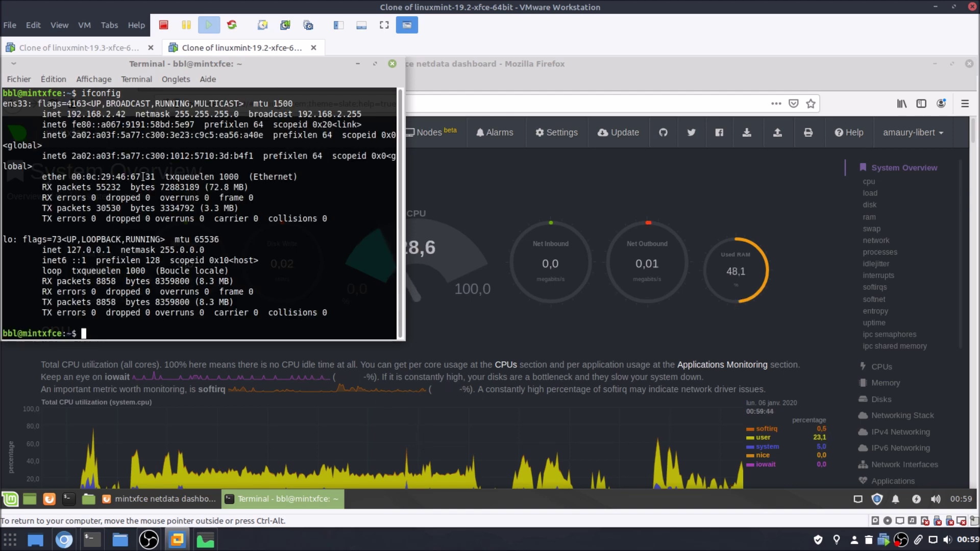
Reload the mintxfce dashboard at 192.168.2.42:19999 instead of localhost.
left_click(392, 63)
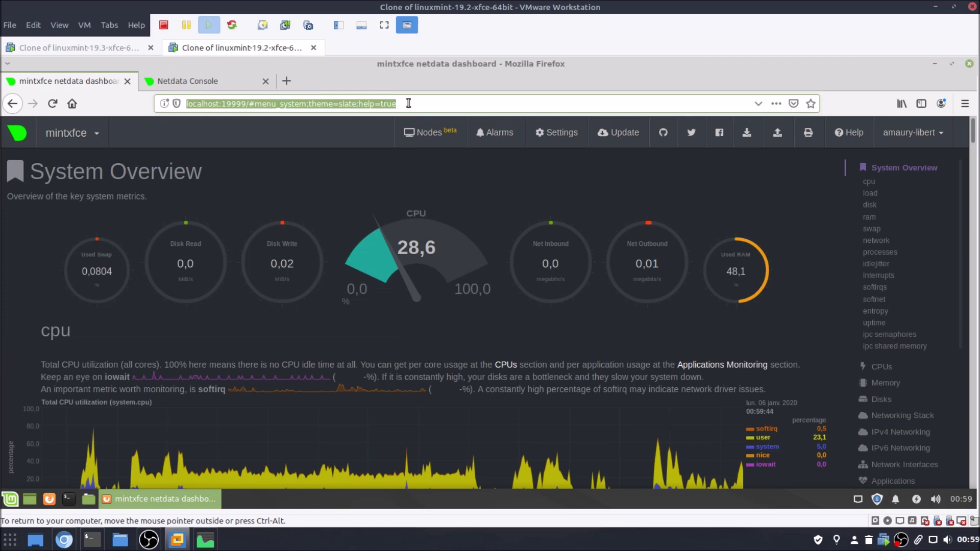
type("19")
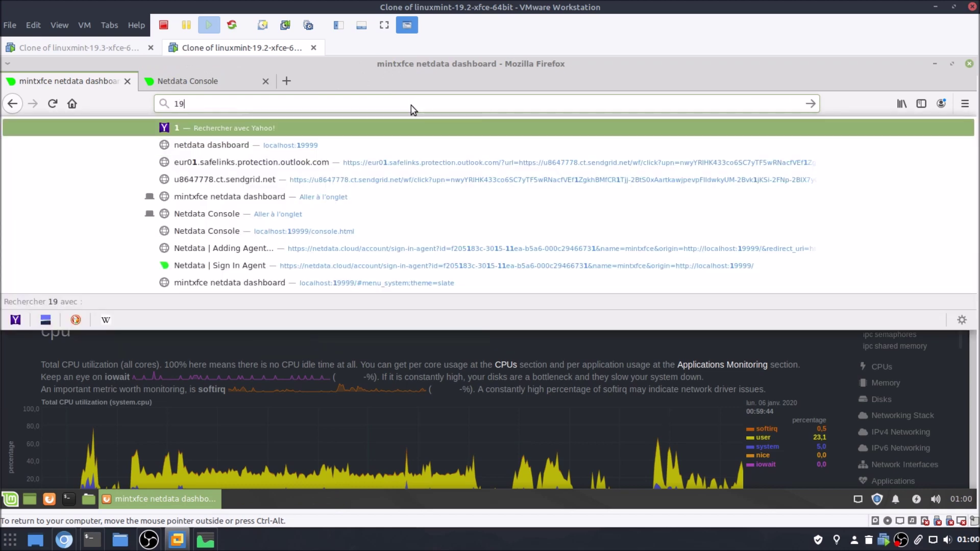
type("2.1")
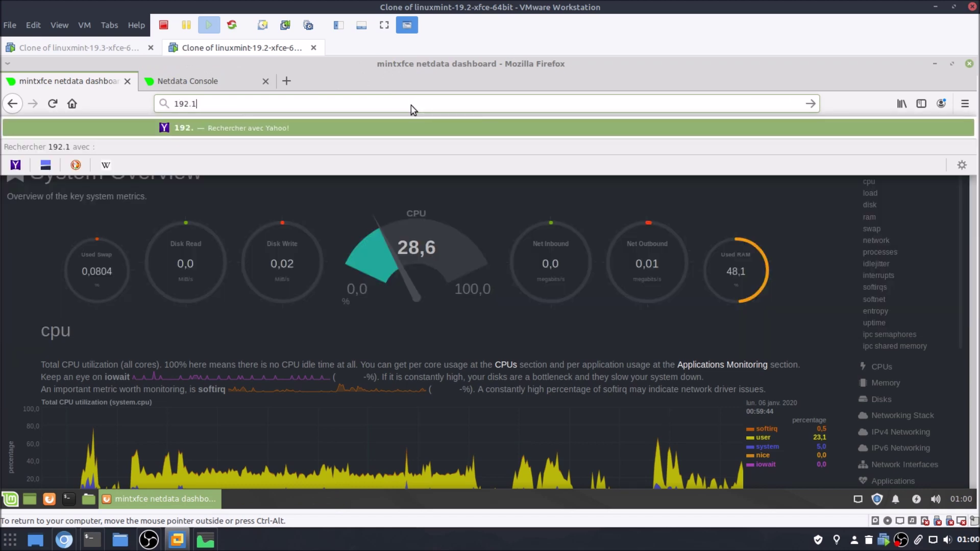
type("68.")
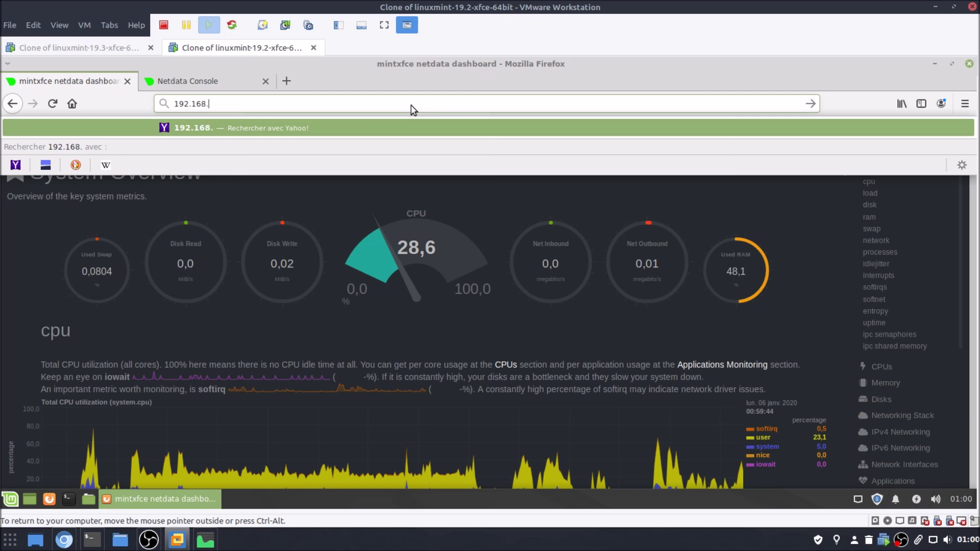
type("2.42")
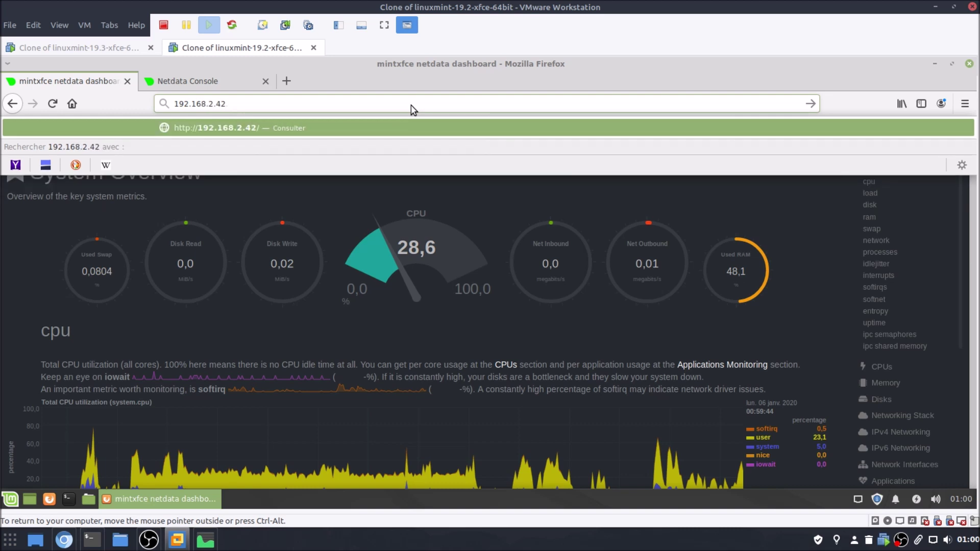
type(":19999")
key("Return")
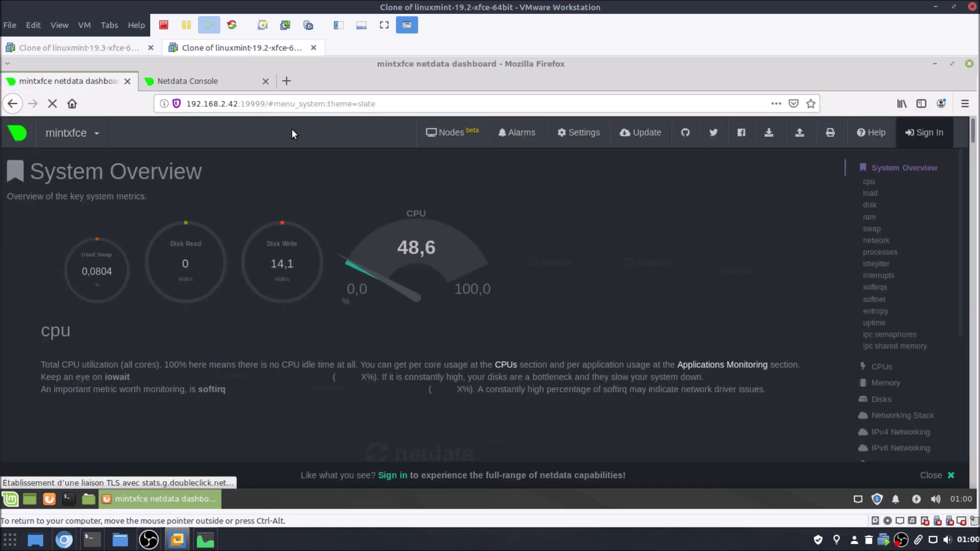
Close stale localhost consoles and load the Mint 19.3 VM's dashboard at 192.168.2.41:19999.
left_click(228, 86)
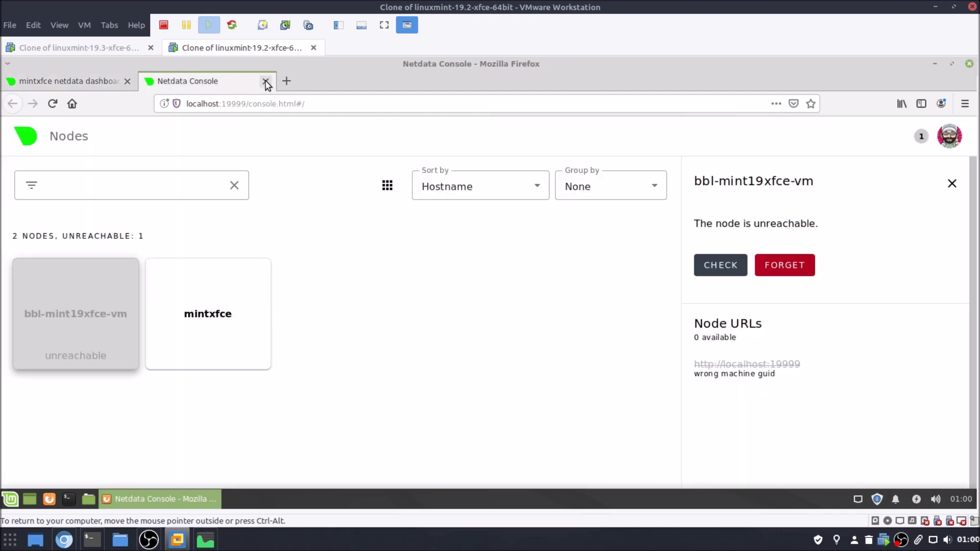
left_click(265, 81)
left_click(114, 46)
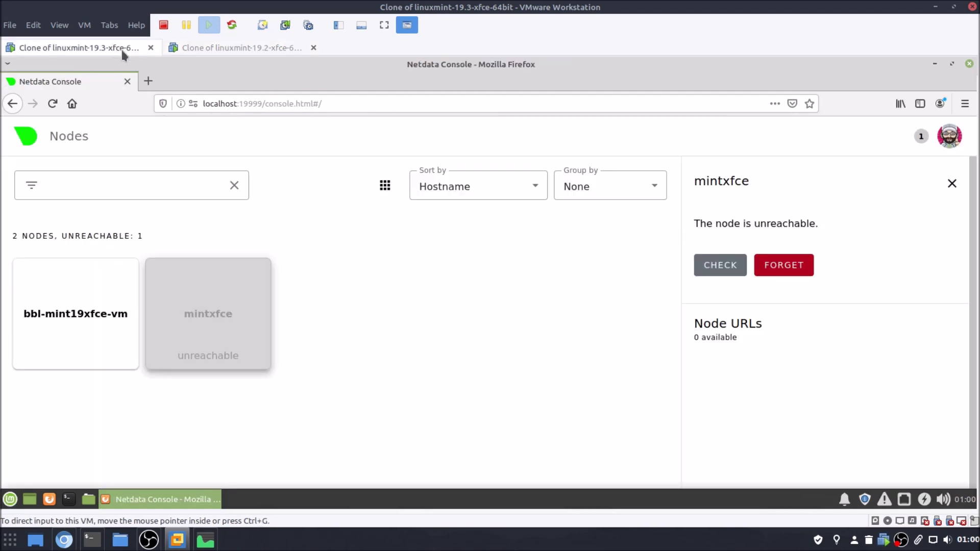
left_click(149, 81)
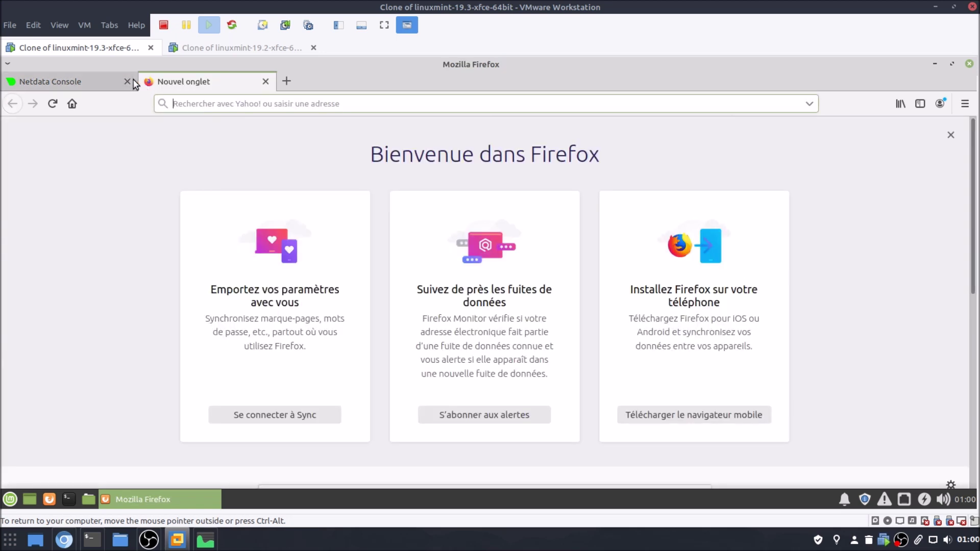
left_click(127, 81)
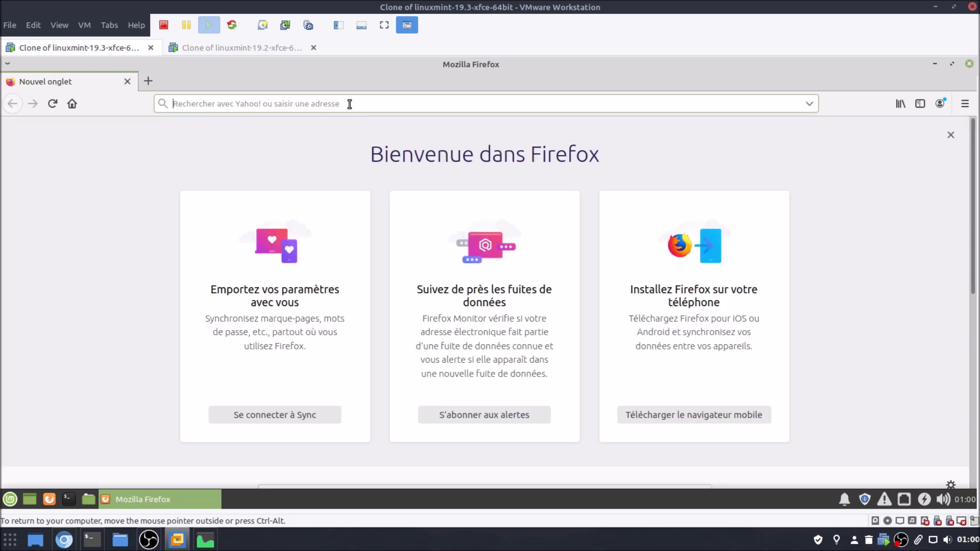
type("192.168.2.41:19999/")
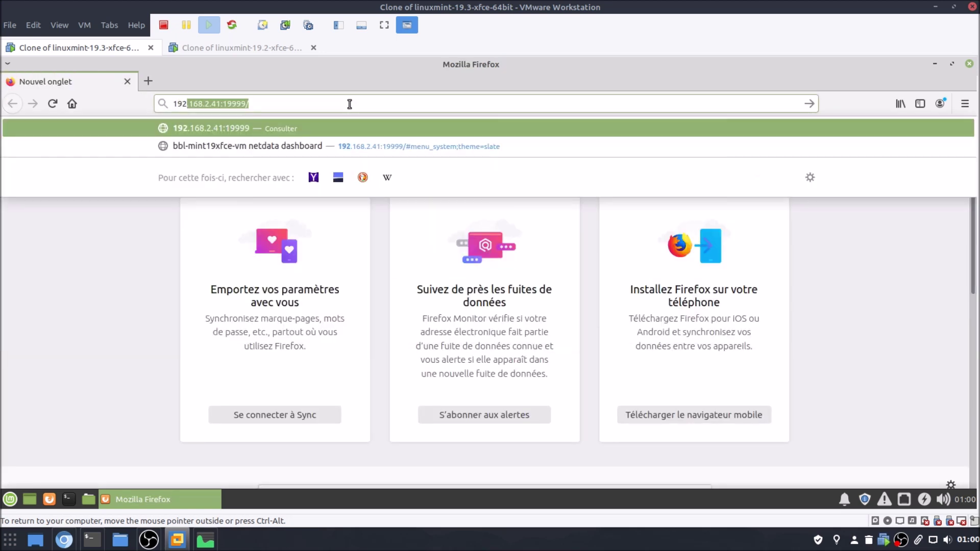
key("Return")
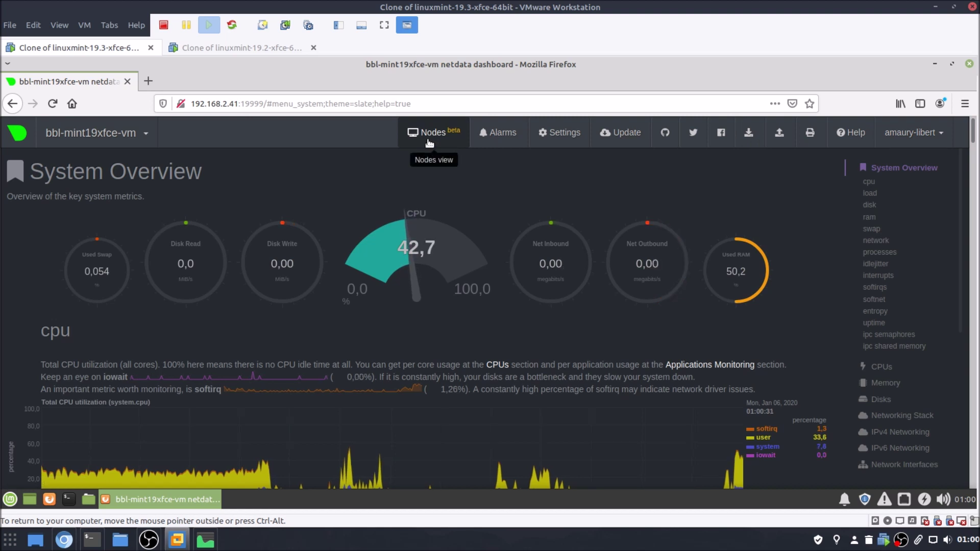
Open the Nodes console from the 192.168.2.41 dashboard and from the mintxfce dashboard.
left_click(429, 142)
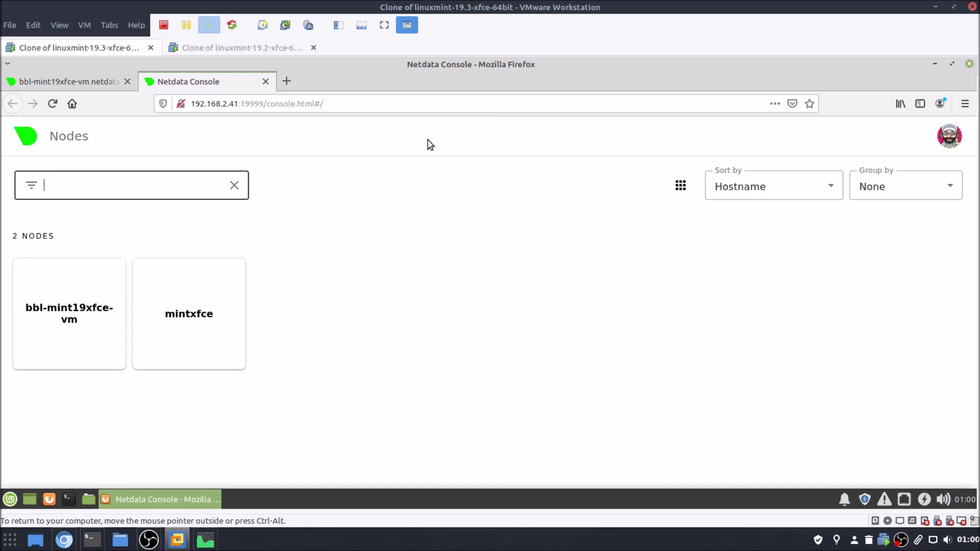
left_click(79, 84)
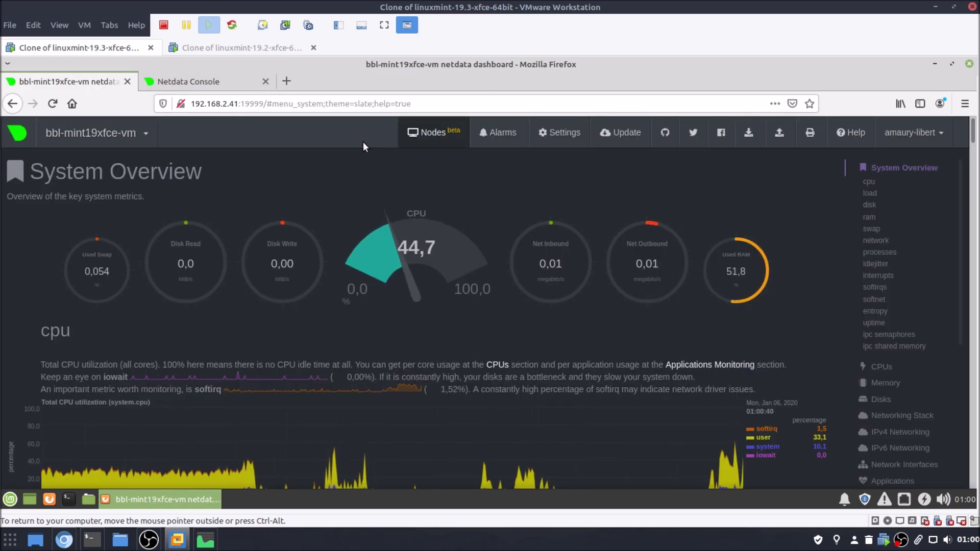
left_click(453, 131)
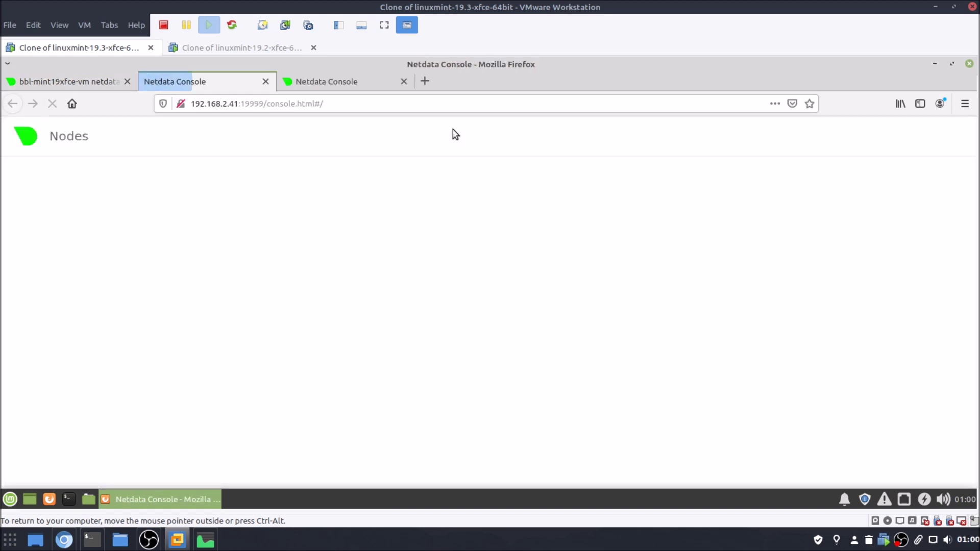
left_click(339, 83)
left_click(212, 83)
left_click(403, 81)
left_click(194, 47)
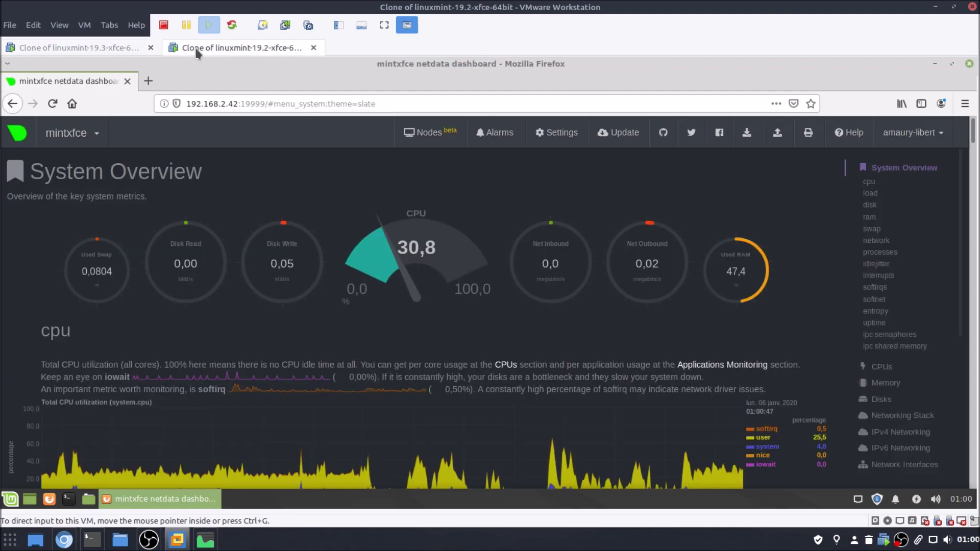
left_click(417, 135)
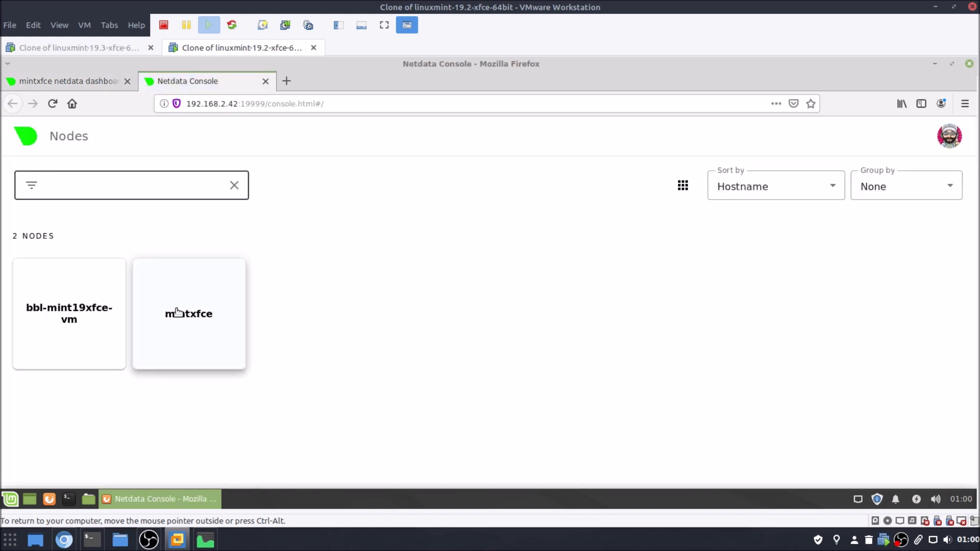
Check the node URL listed on the bbl-mint19xfce-vm and mintxfce cards.
left_click(66, 328)
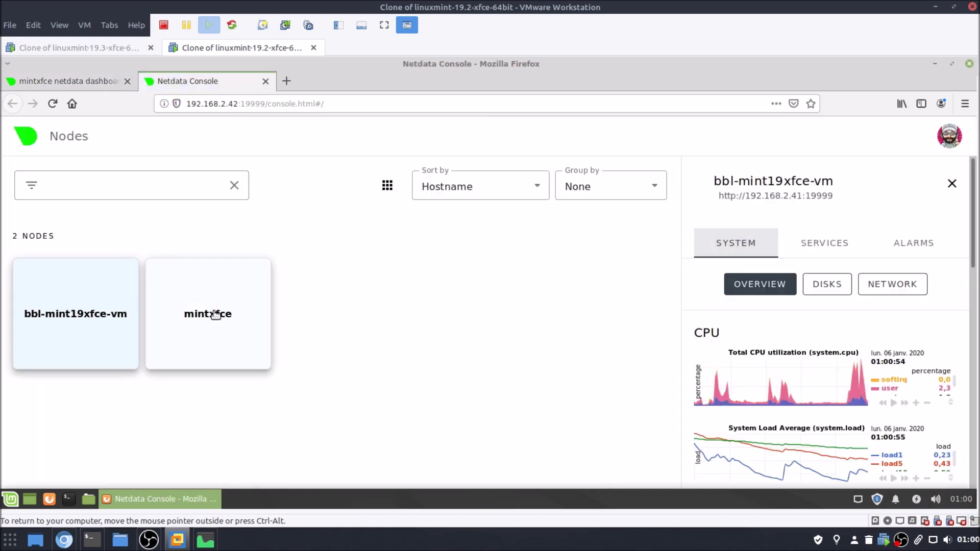
left_click(216, 314)
left_click(88, 333)
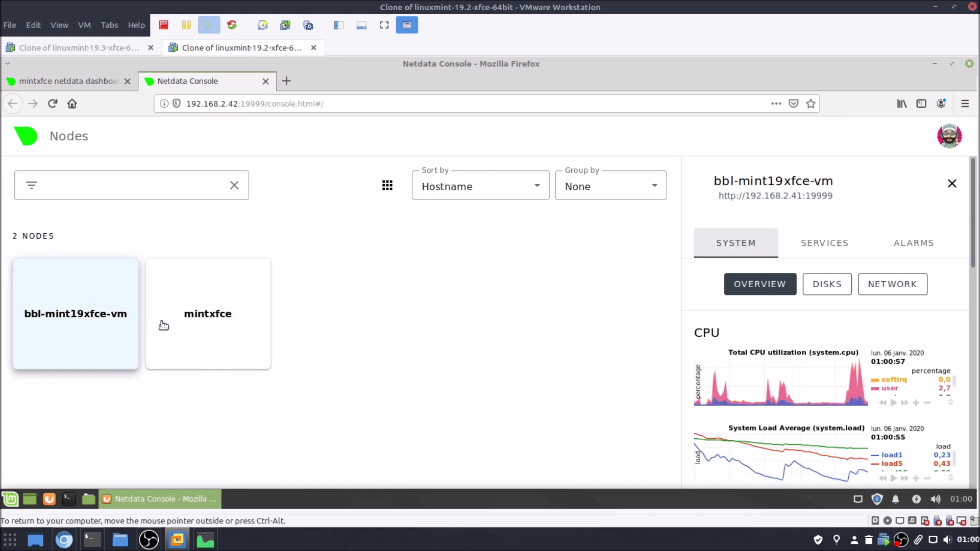
left_click(175, 322)
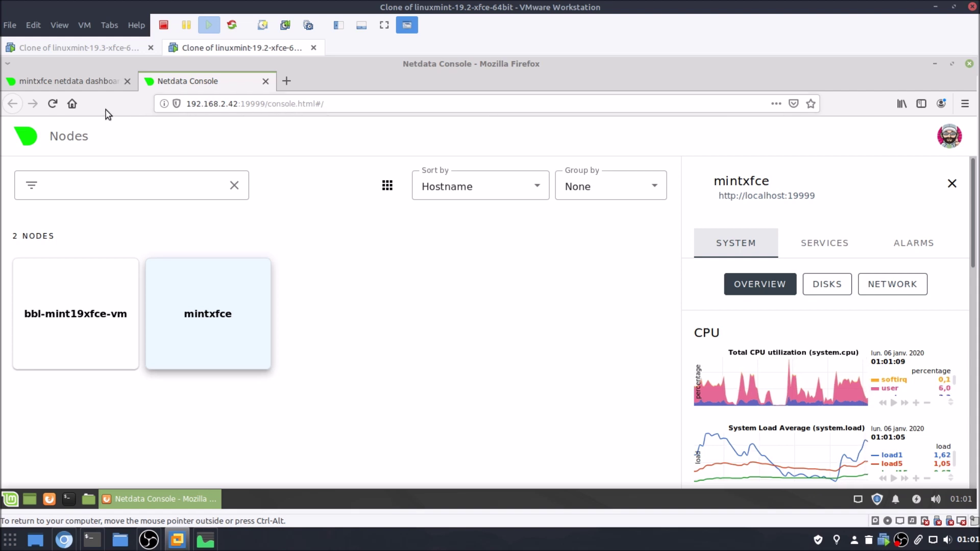
Close the console and Firefox in the mintxfce VM, then return to the Mint 19.3 VM.
left_click(93, 78)
left_click(183, 83)
left_click(115, 80)
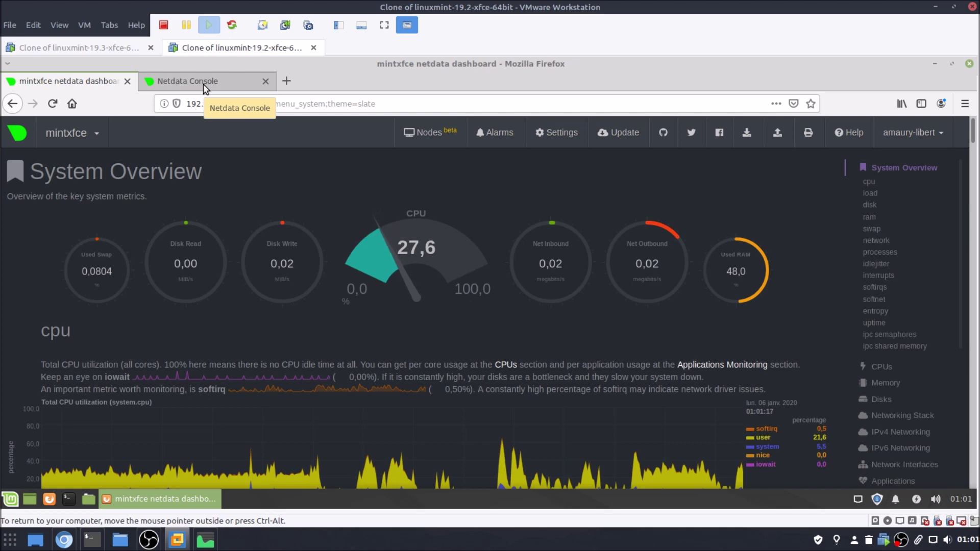
left_click(93, 44)
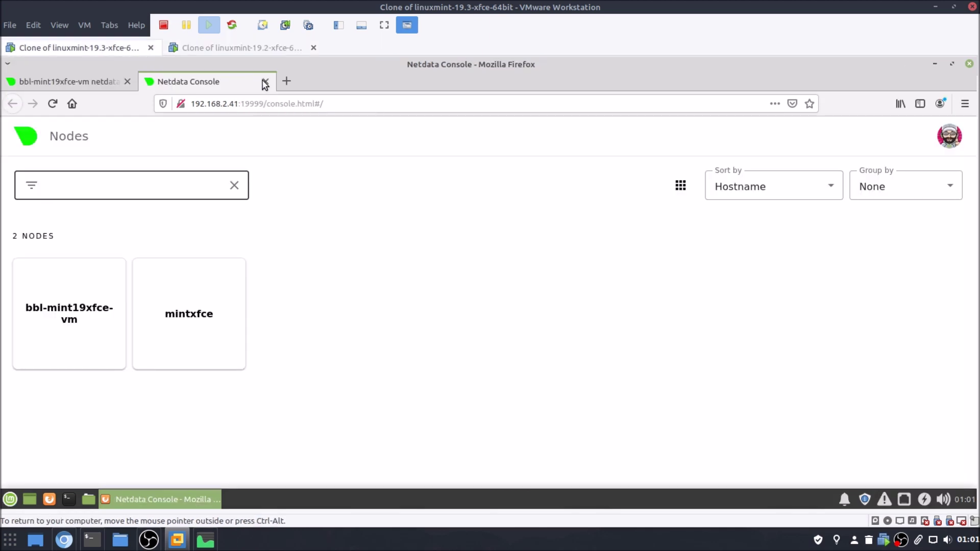
left_click(237, 48)
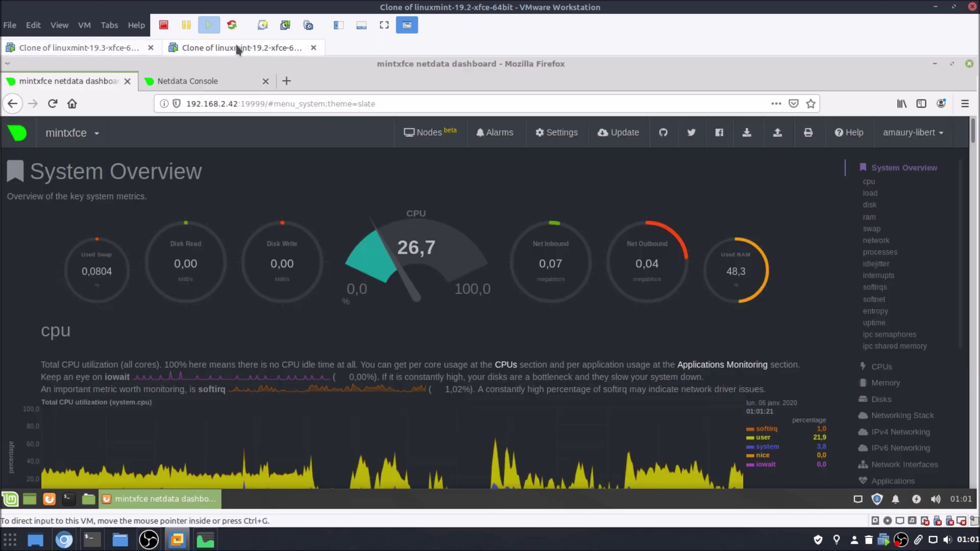
left_click(266, 82)
left_click(71, 110)
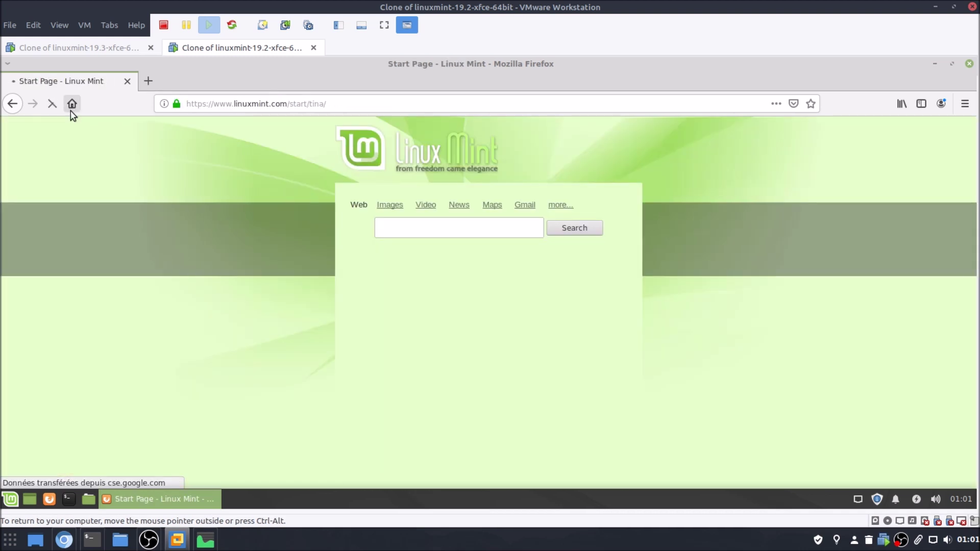
left_click(969, 65)
left_click(129, 48)
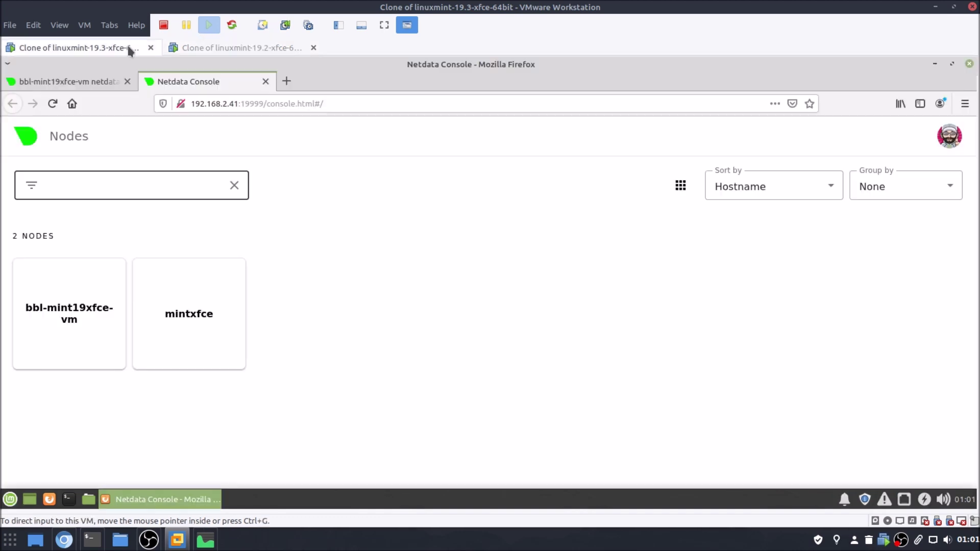
Reload the Nodes console in the 19.3 VM and open details for both nodes.
left_click(108, 85)
left_click(127, 82)
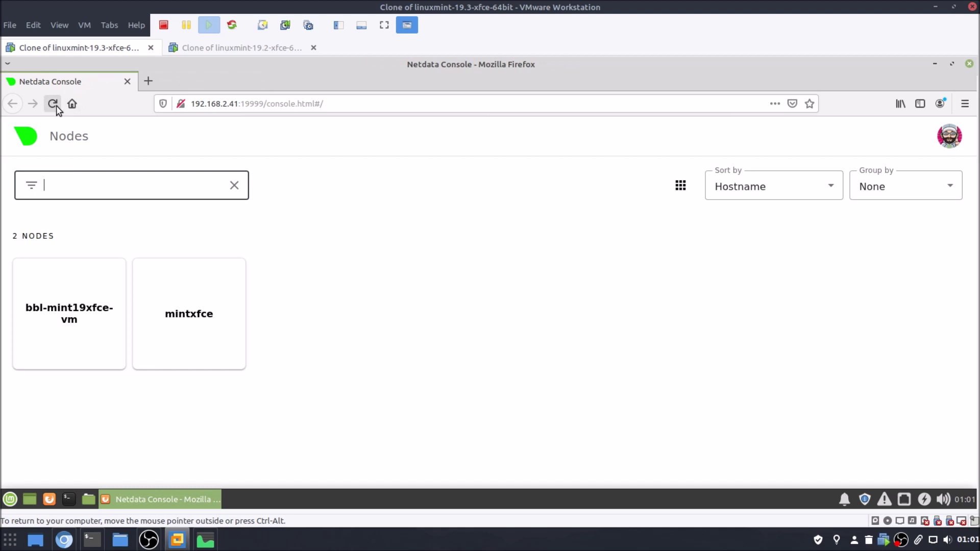
left_click(52, 104)
left_click(72, 330)
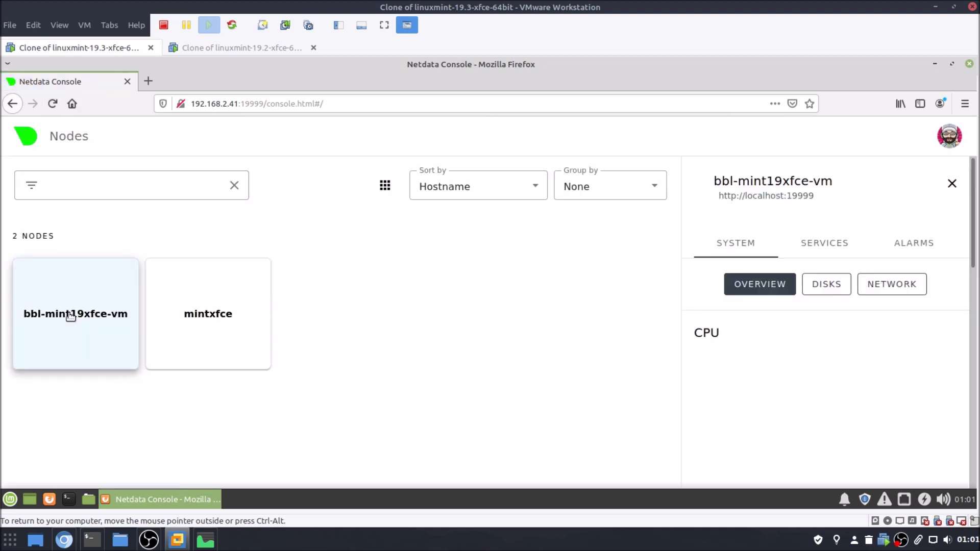
scroll(812, 395, "down", 10)
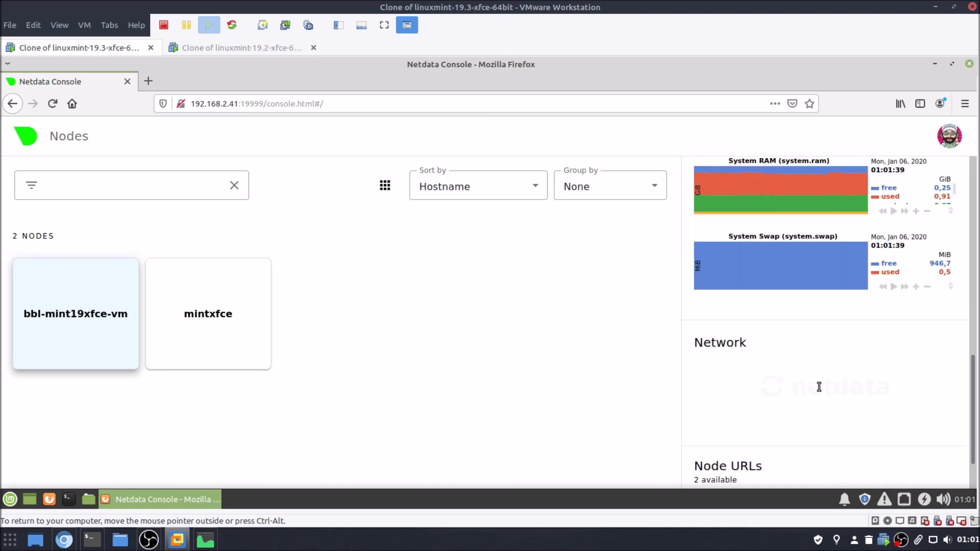
scroll(822, 392, "up", 10)
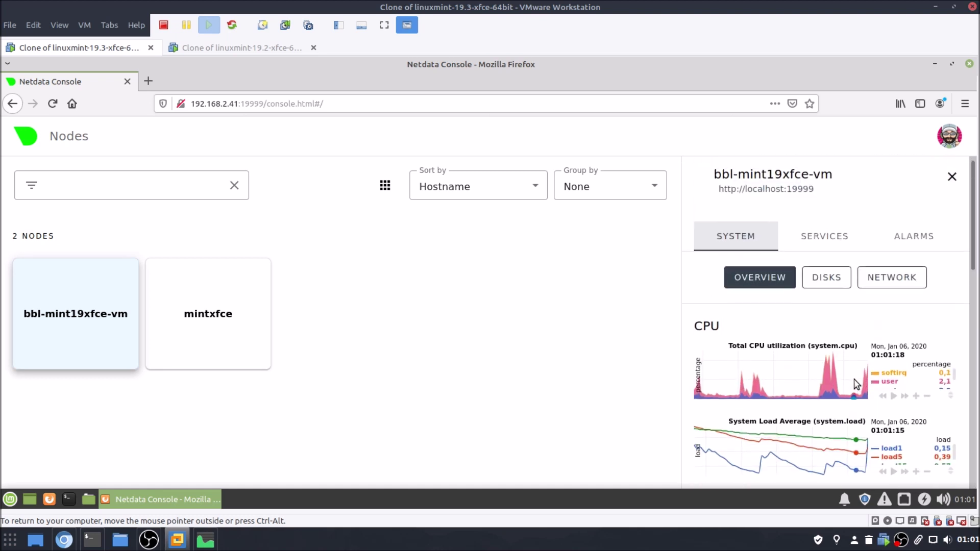
left_click(255, 312)
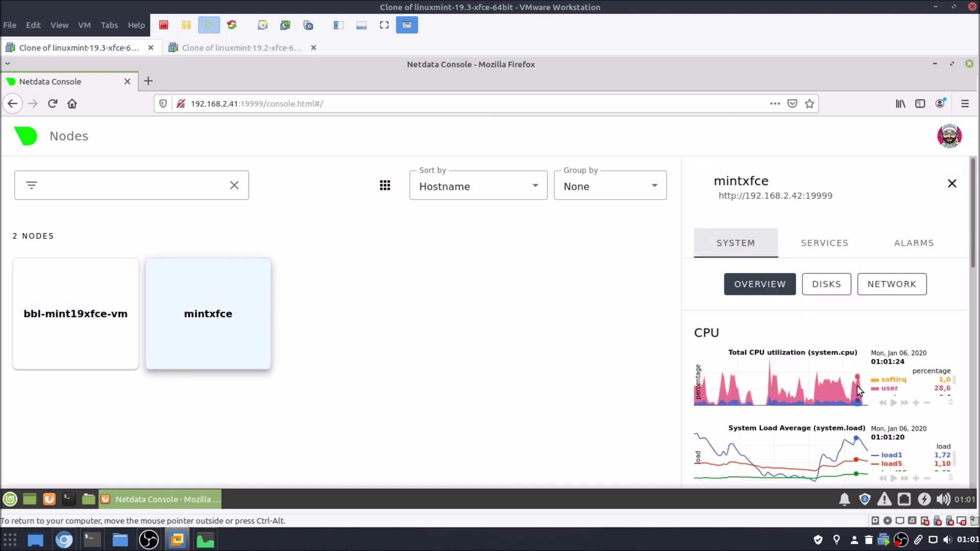
scroll(863, 387, "down", 5)
scroll(862, 388, "down", 5)
scroll(870, 383, "up", 8)
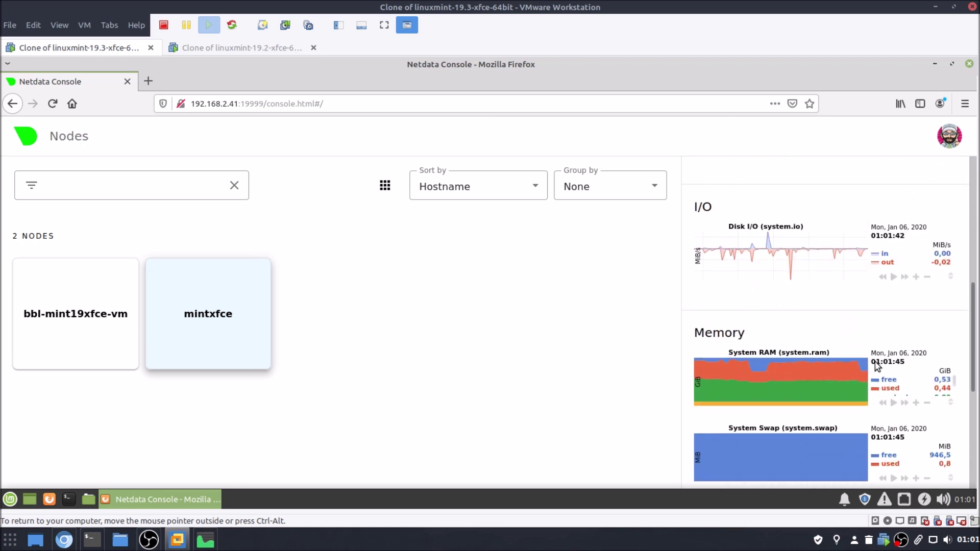
scroll(879, 364, "up", 2)
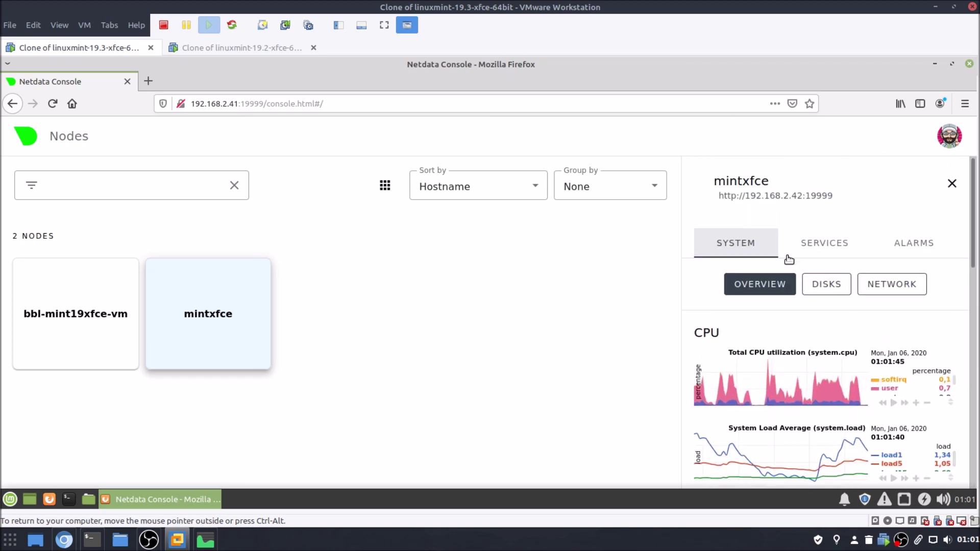
Browse mintxfce's system, disk and network charts, then return to its services and node URLs.
left_click(820, 249)
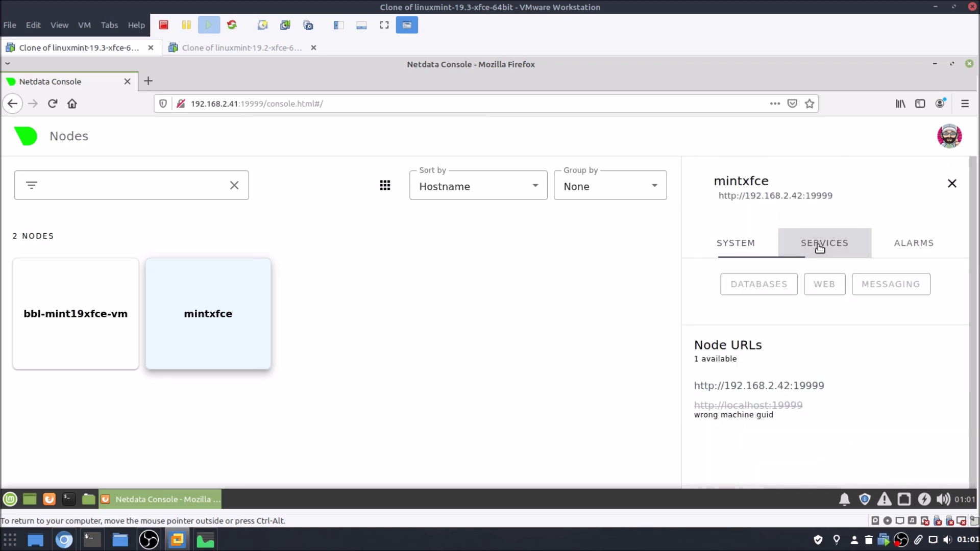
left_click(744, 248)
left_click(814, 284)
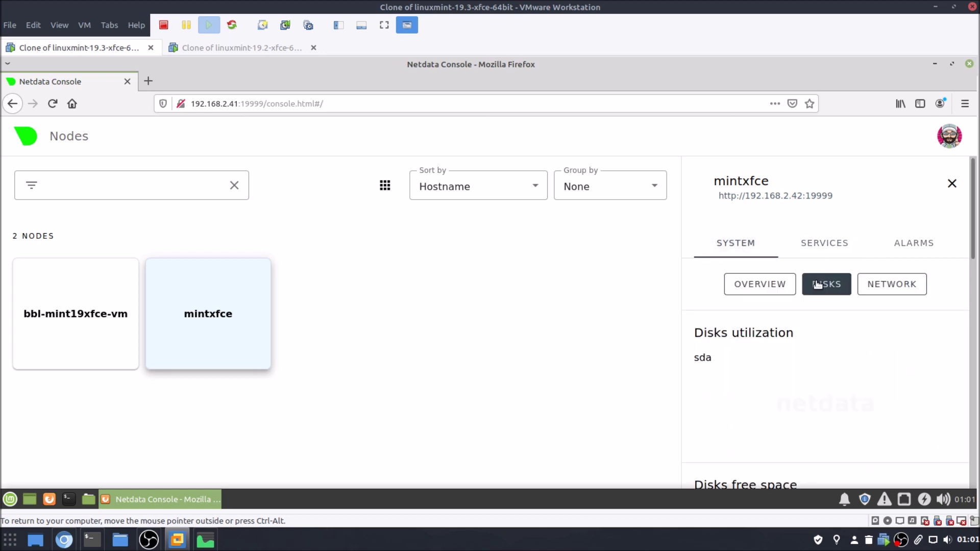
scroll(887, 368, "down", 5)
scroll(887, 367, "up", 5)
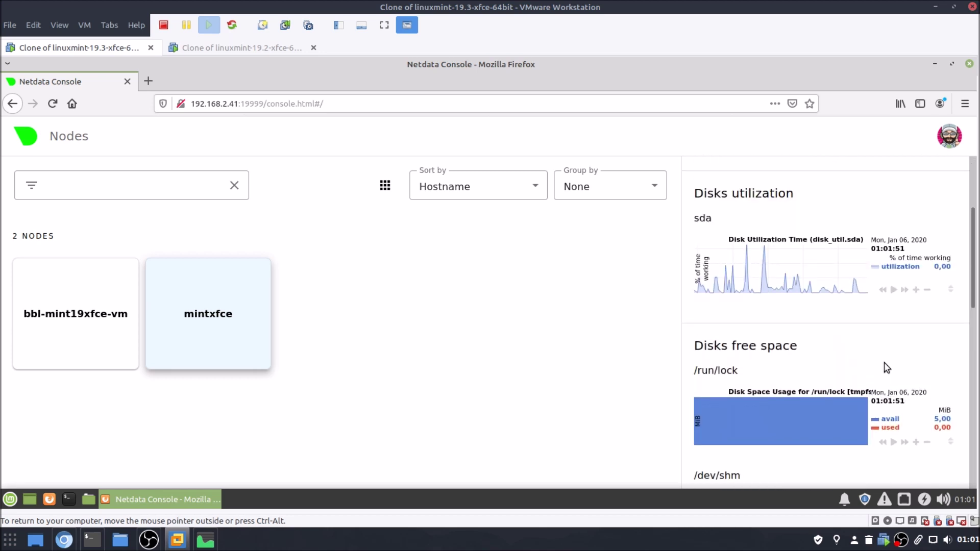
left_click(879, 284)
scroll(926, 347, "down", 2)
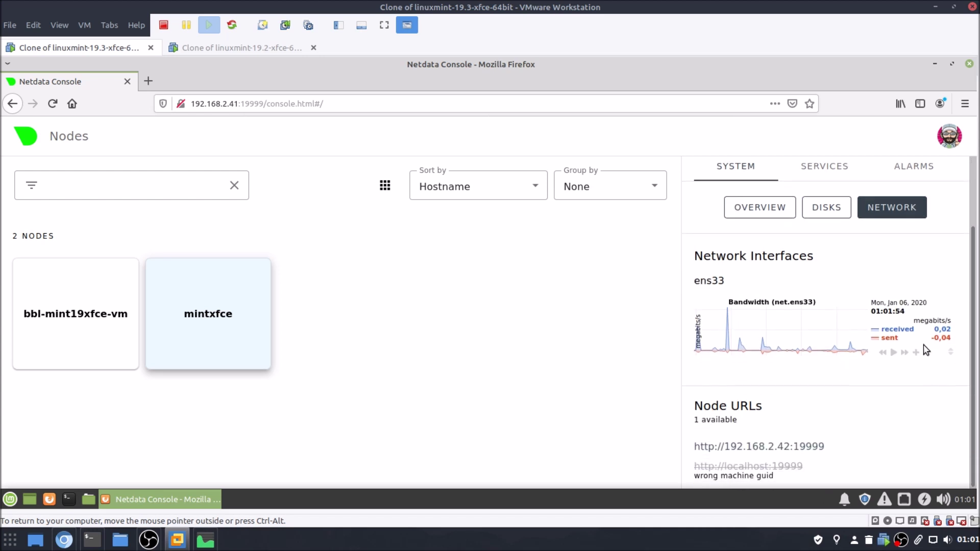
scroll(925, 347, "up", 2)
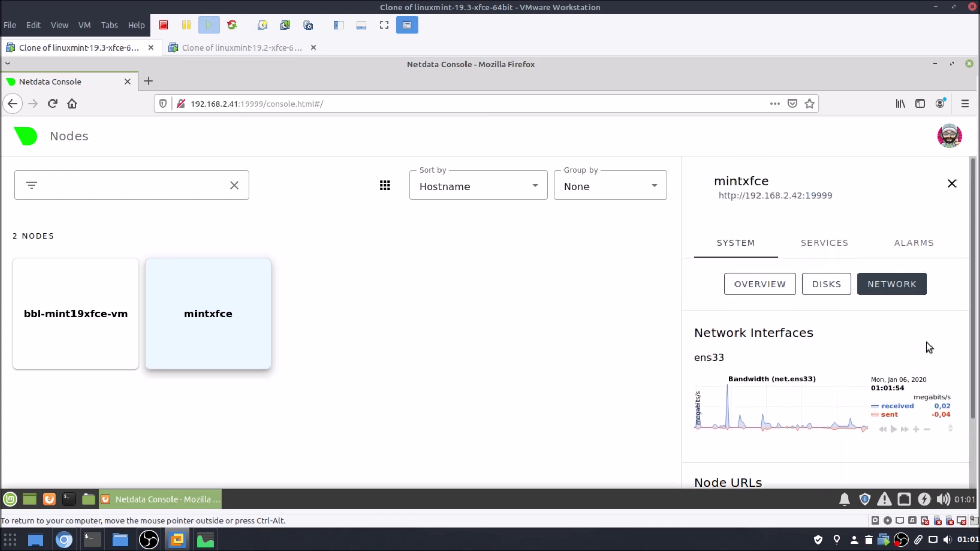
left_click(825, 243)
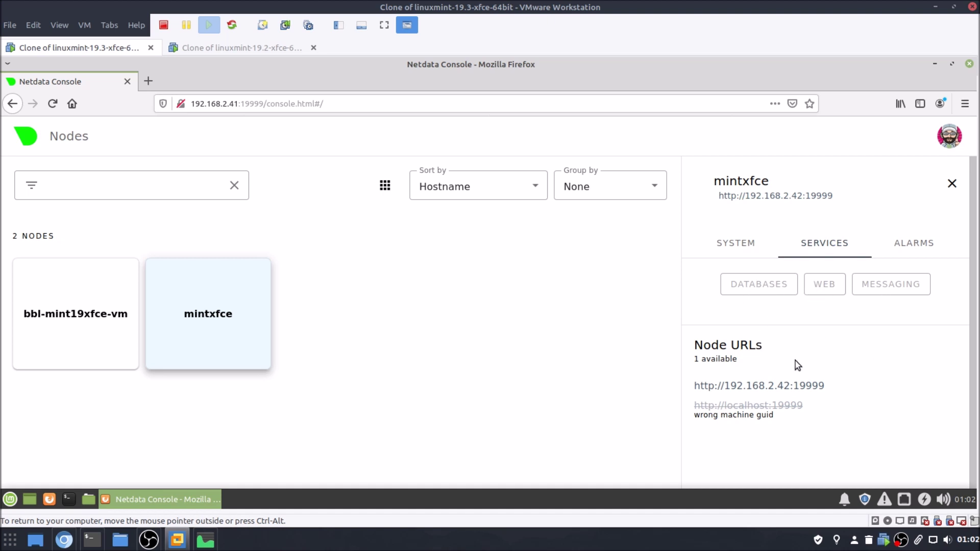
mouse_move(743, 411)
mouse_move(784, 409)
left_click(852, 407)
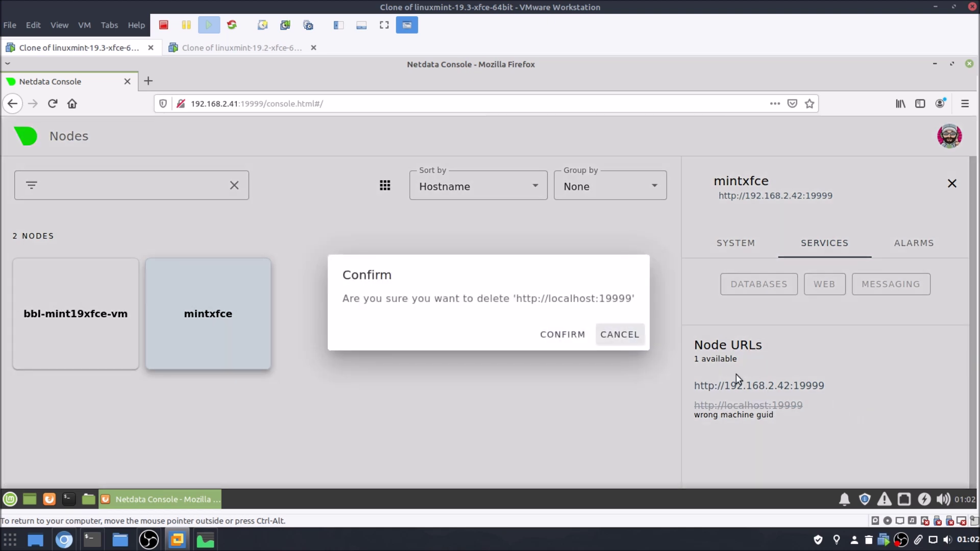
left_click(569, 341)
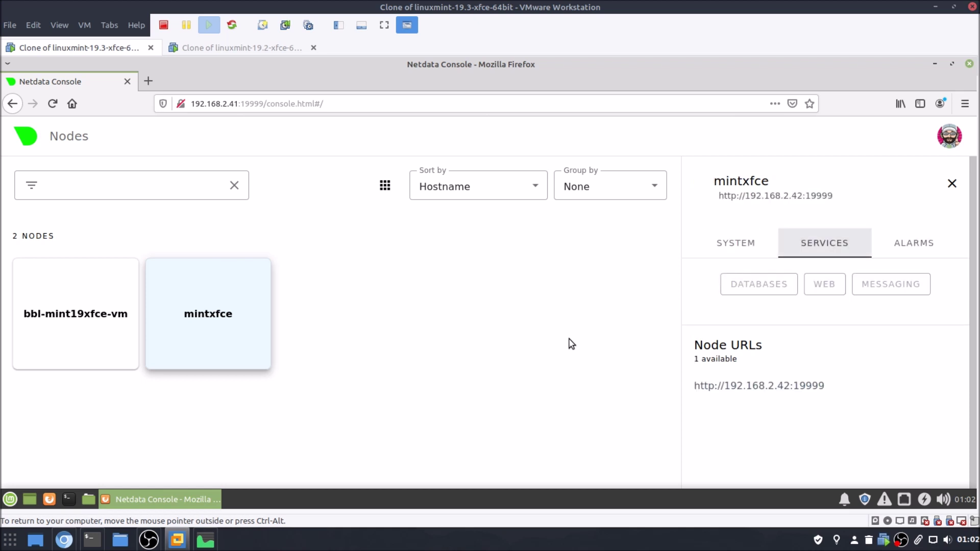
left_click(917, 244)
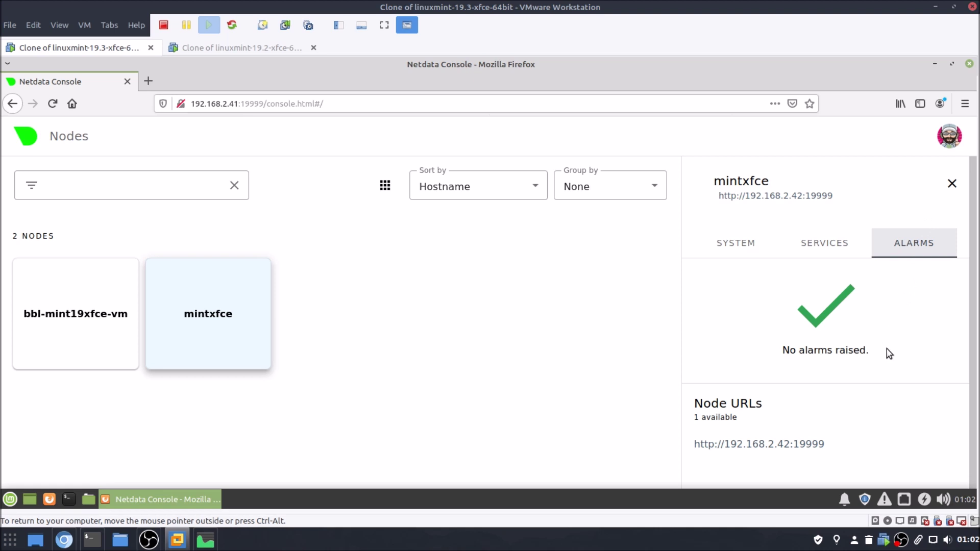
left_click(106, 328)
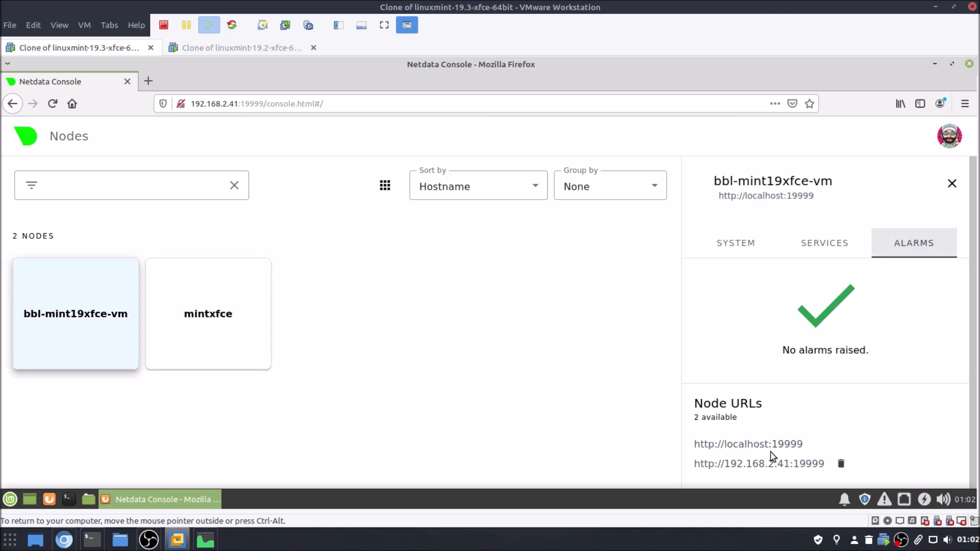
left_click(820, 445)
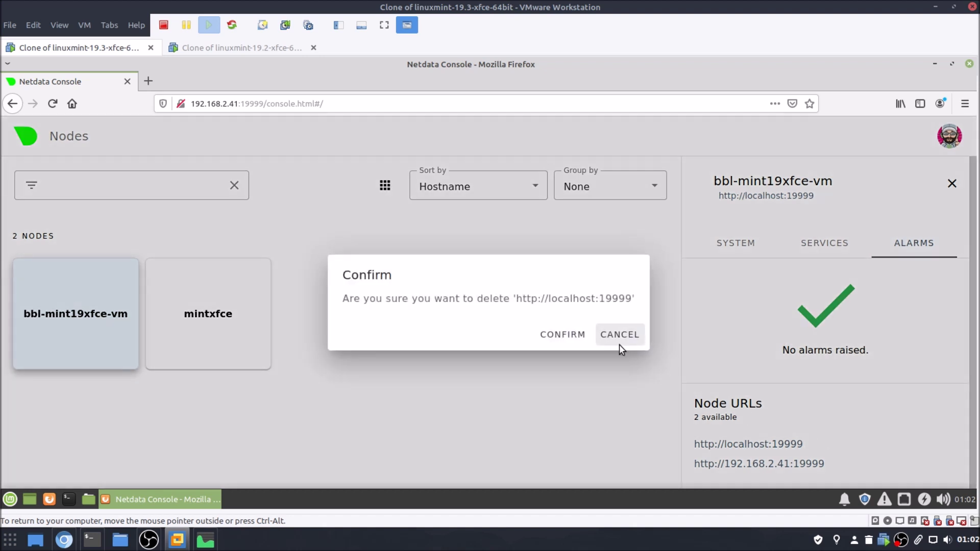
left_click(568, 334)
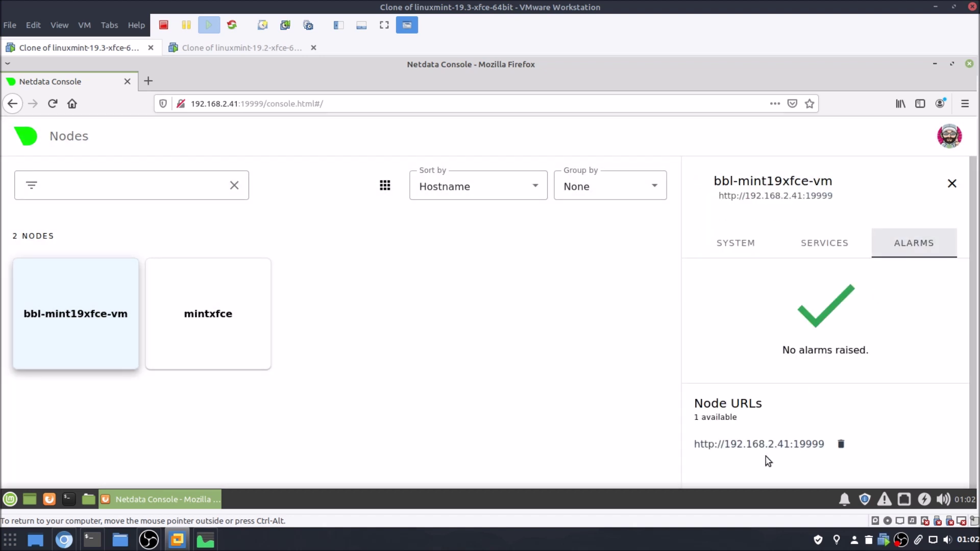
Alternate between the mintxfce and bbl-mint19xfce-vm cards to verify each lists one LAN URL.
mouse_move(759, 452)
left_click(246, 345)
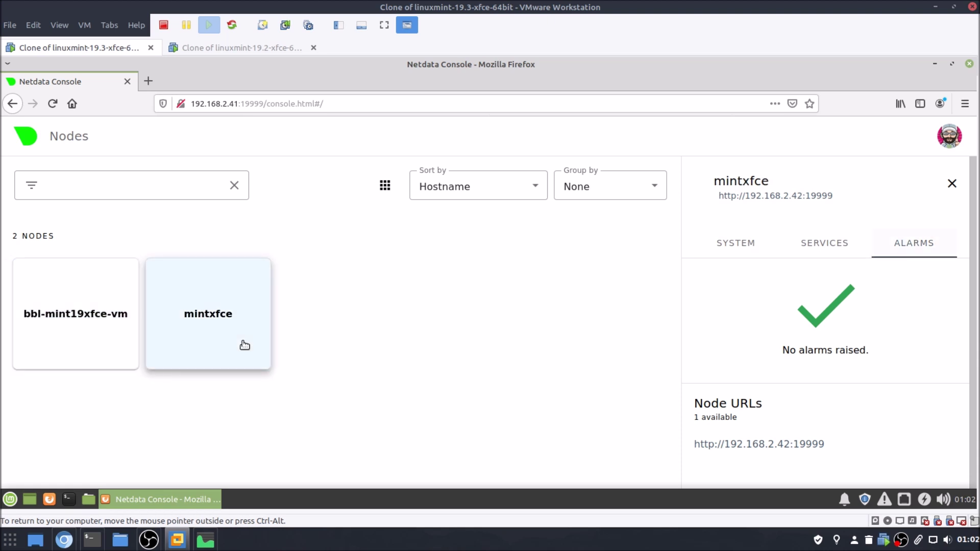
left_click(115, 317)
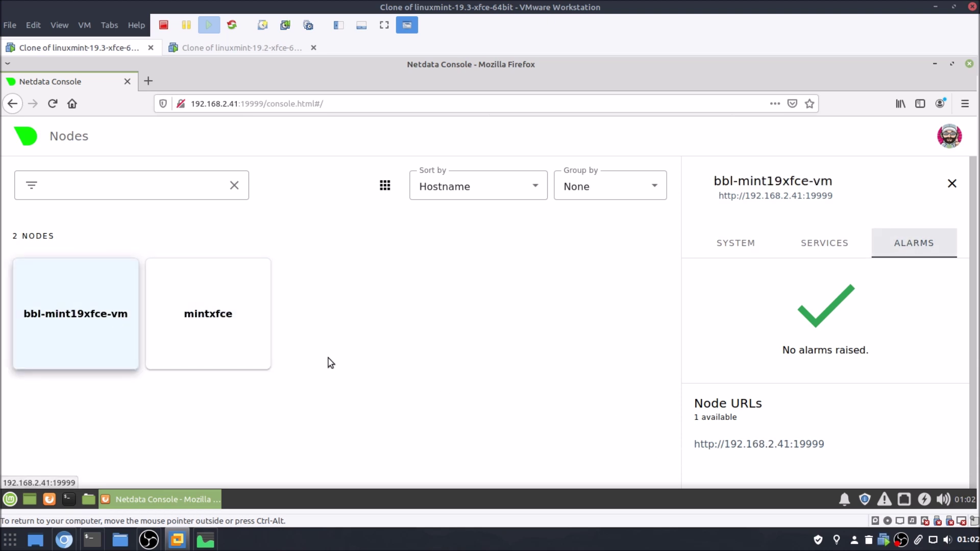
left_click(255, 343)
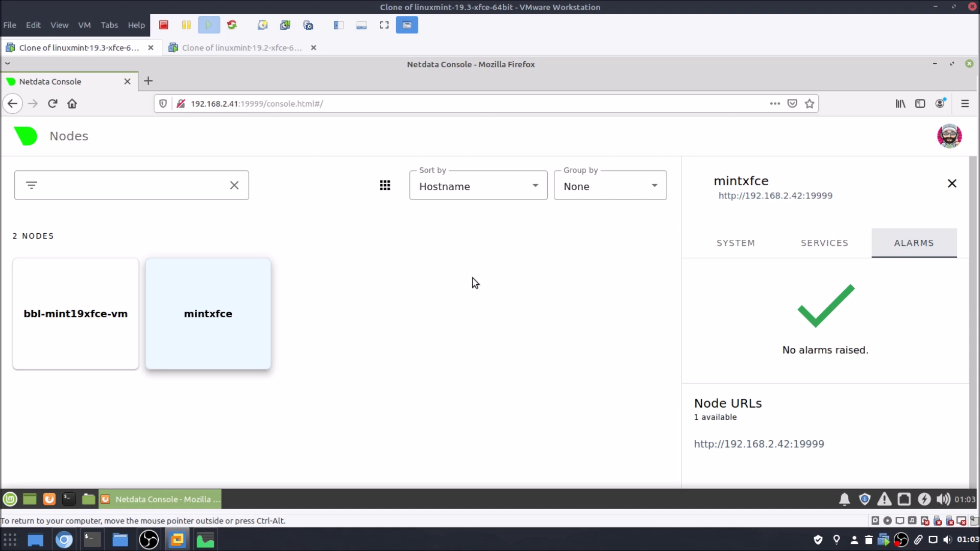
left_click(95, 325)
left_click(169, 333)
left_click(90, 331)
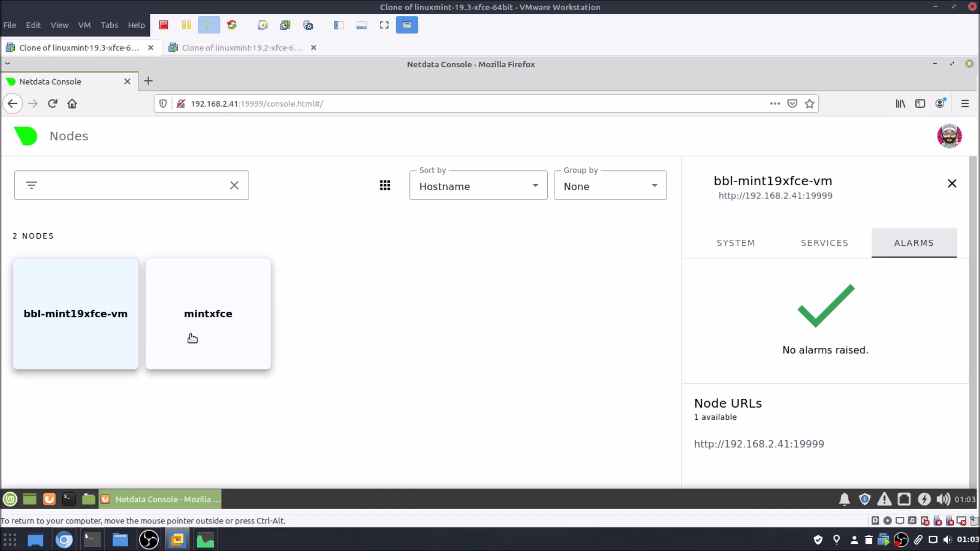
left_click(163, 341)
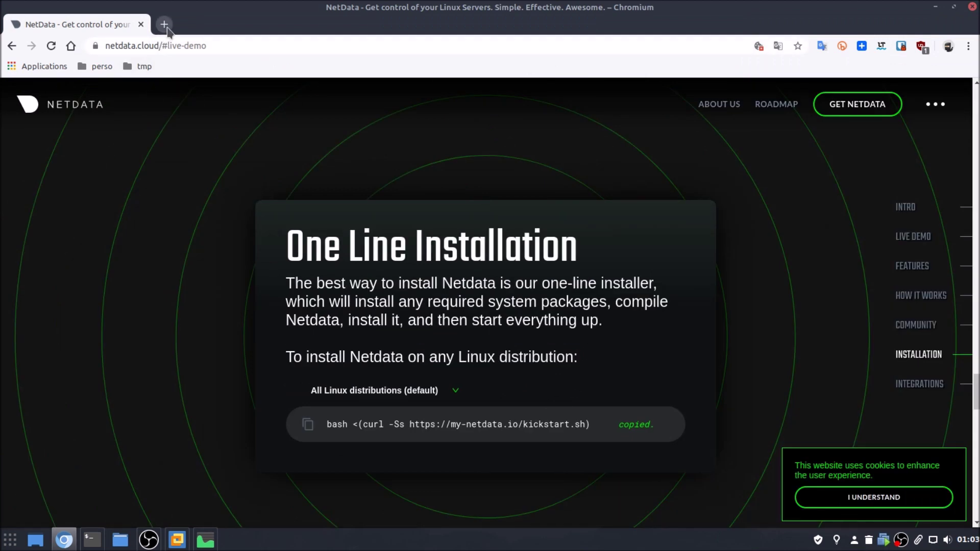
Open the 192.168.2.41:19999 dashboard in a new Chromium tab on the host.
left_click(163, 24)
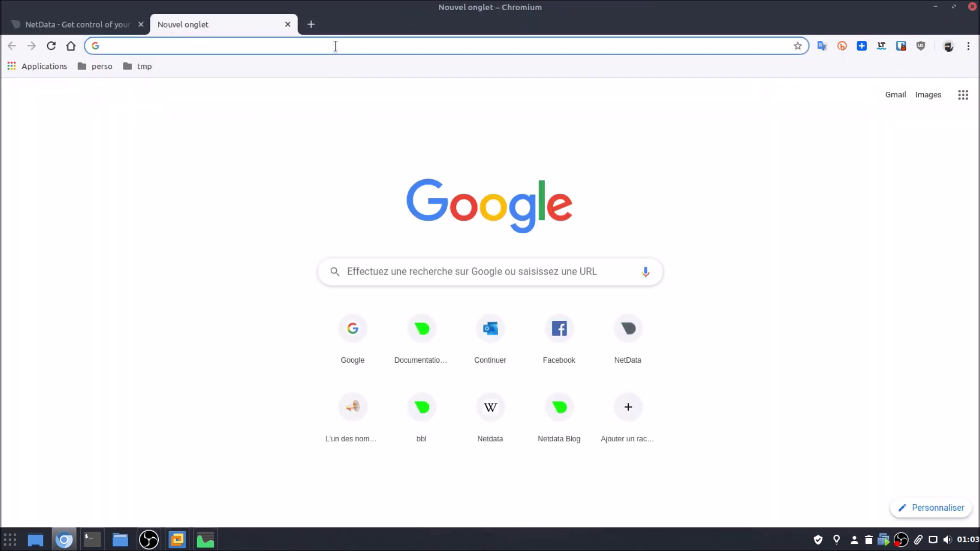
type("192.168.2")
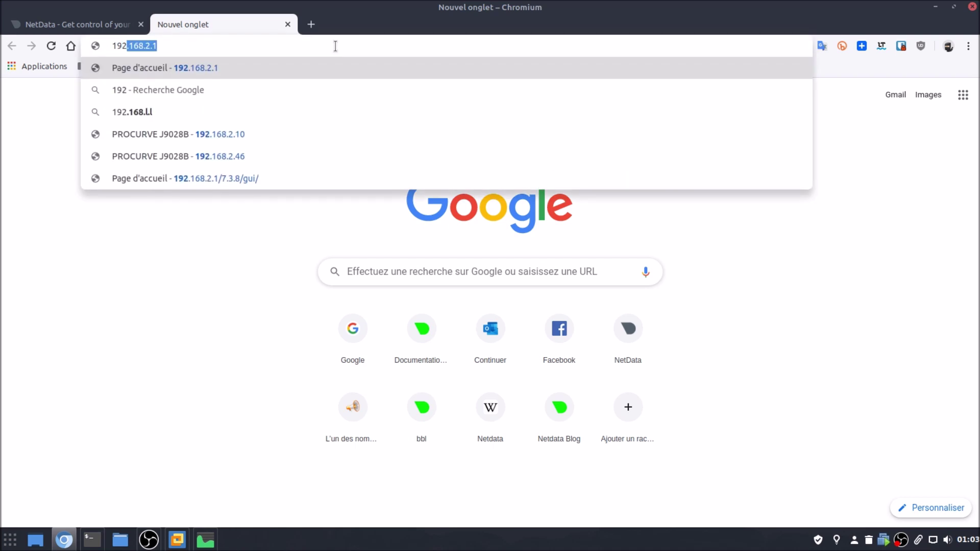
type(".1")
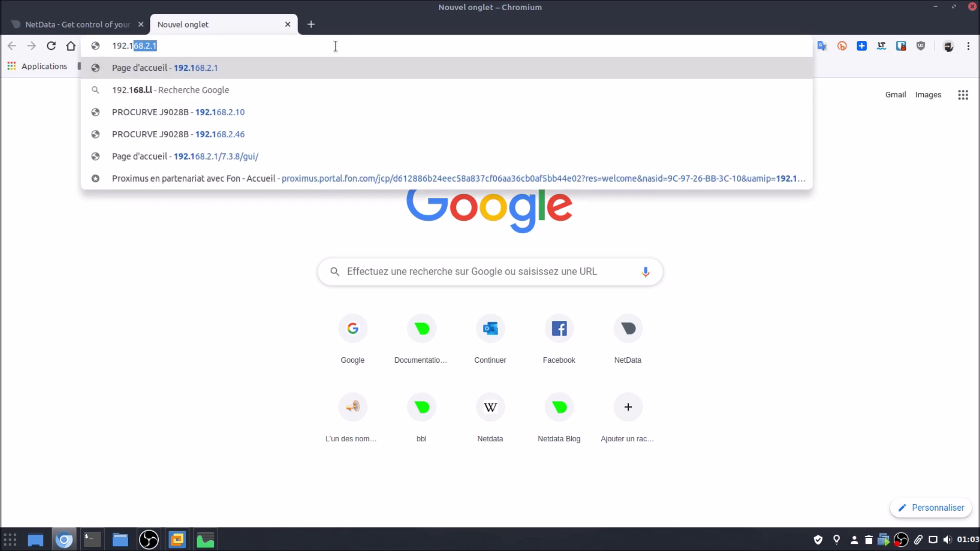
type("68.2.41")
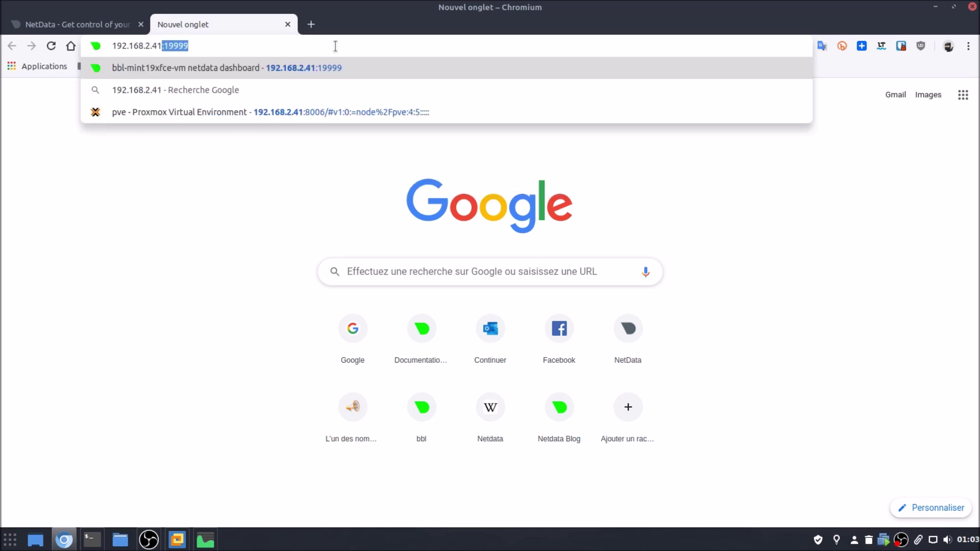
key("Return")
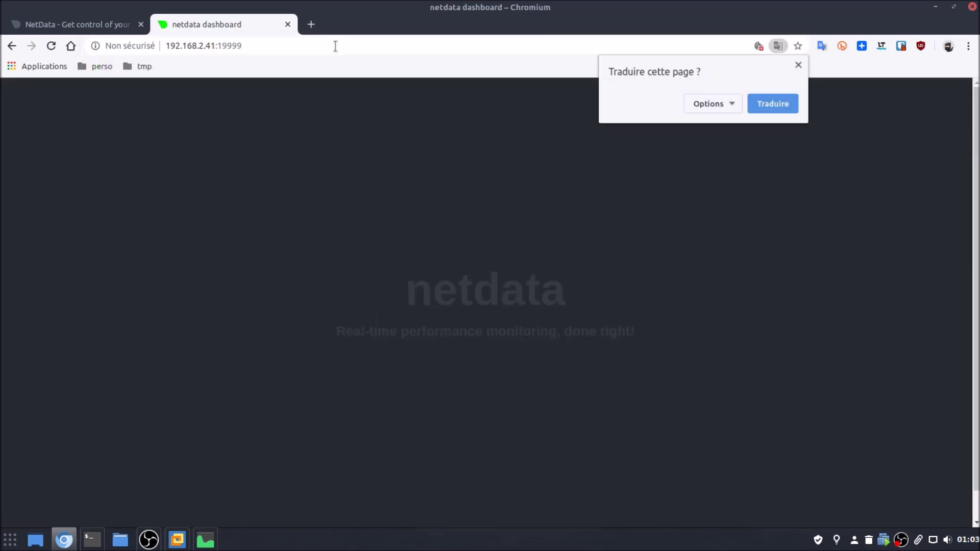
left_click(799, 65)
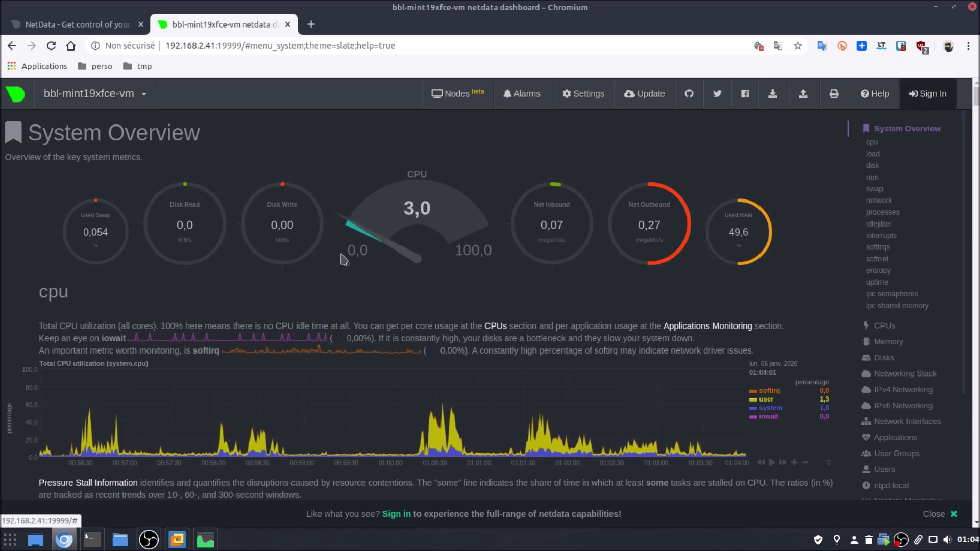
Copy the console.html address from the VM's Firefox and load it in host Chromium.
left_click(68, 545)
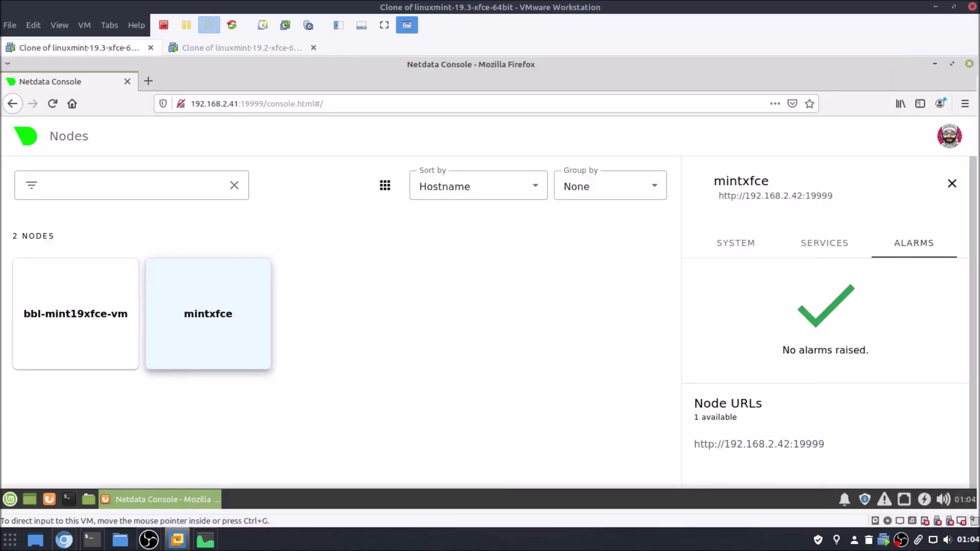
left_click(361, 104)
right_click(321, 104)
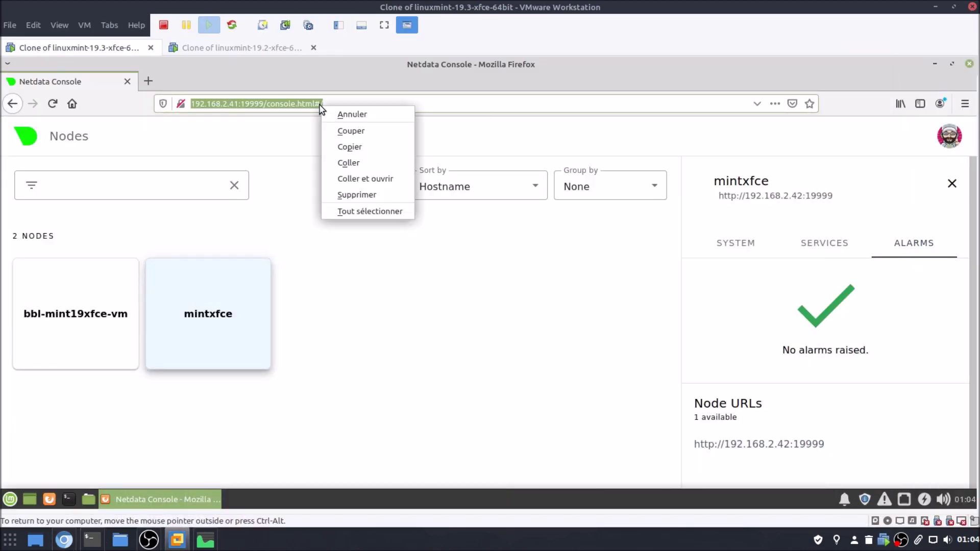
left_click(338, 147)
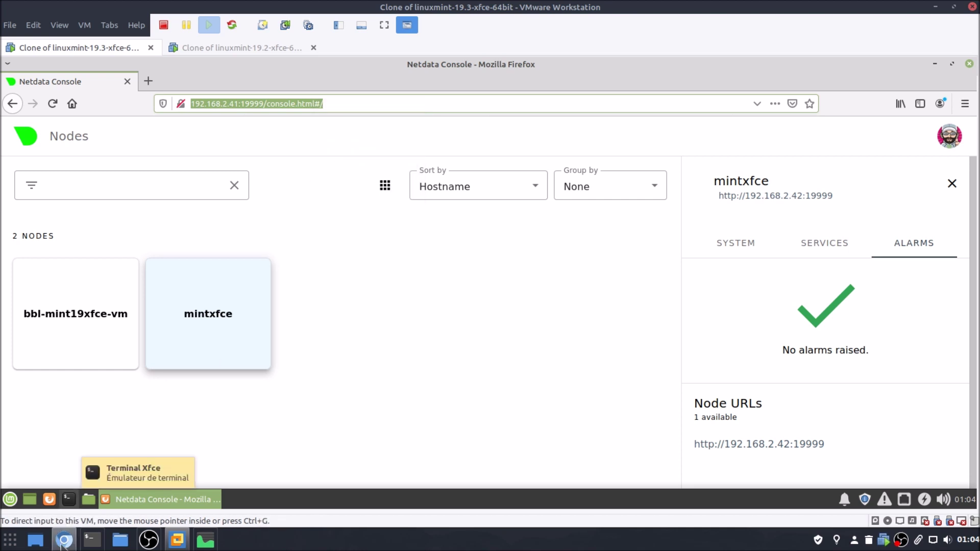
left_click(63, 541)
left_click(427, 43)
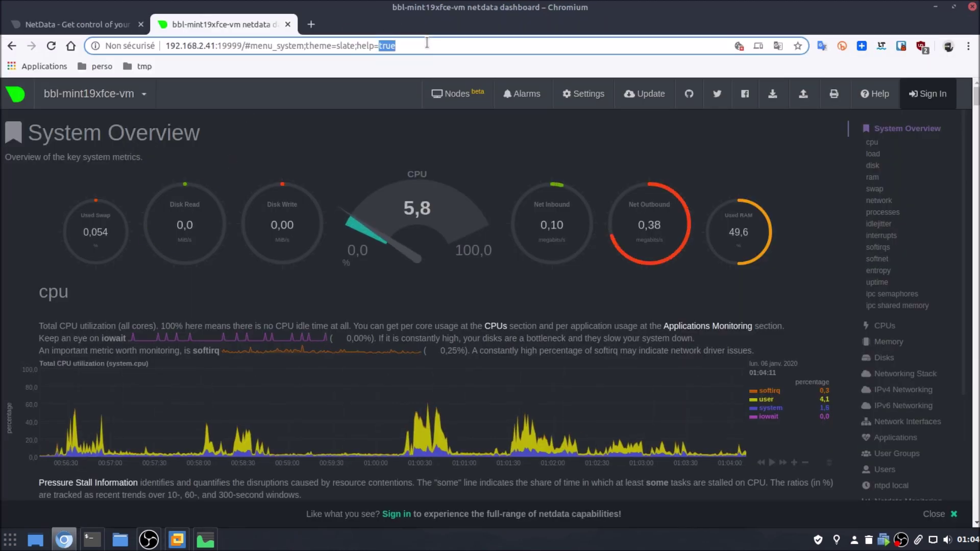
type("http://192.168.2.41:19999/console.html#/")
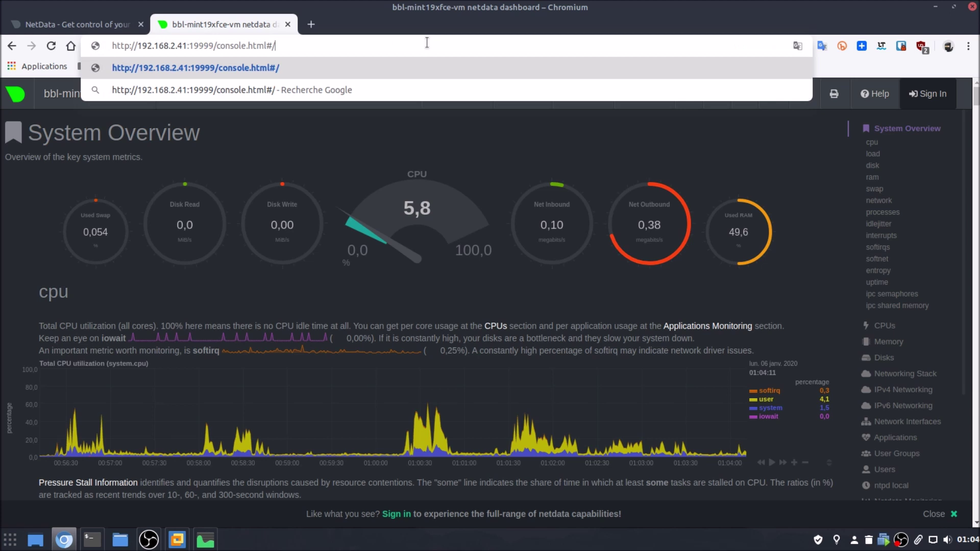
key("Return")
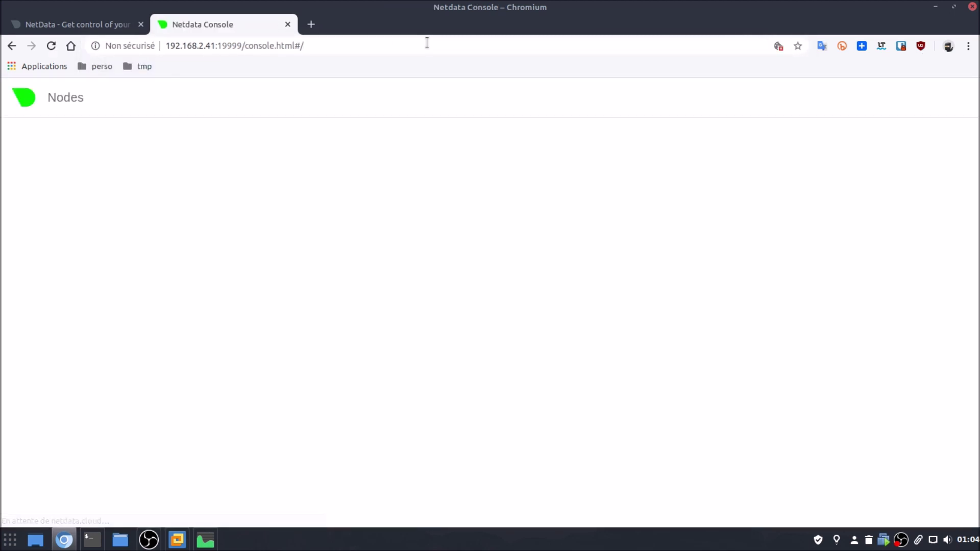